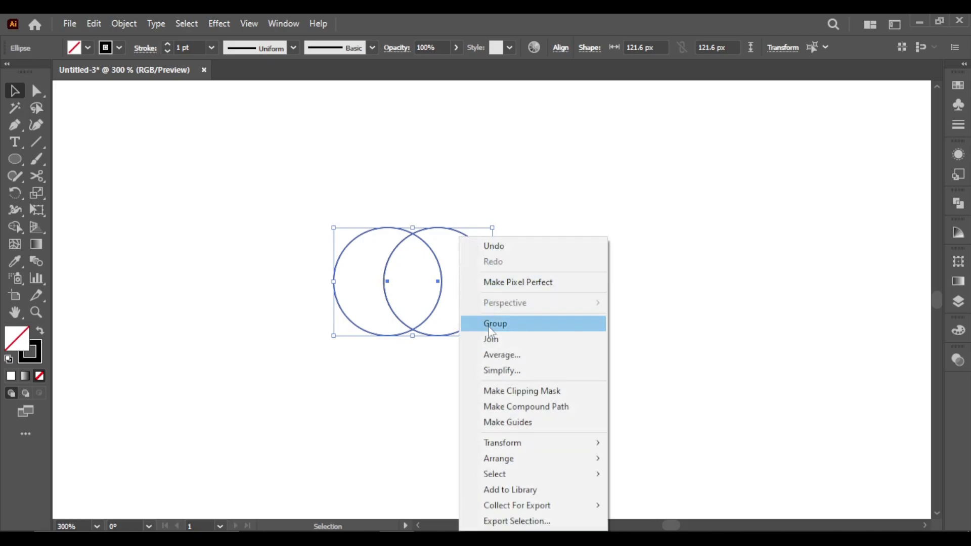
Group the two overlapping circles and centre them horizontally and vertically on the artboard.
click(611, 49)
click(667, 48)
click(666, 234)
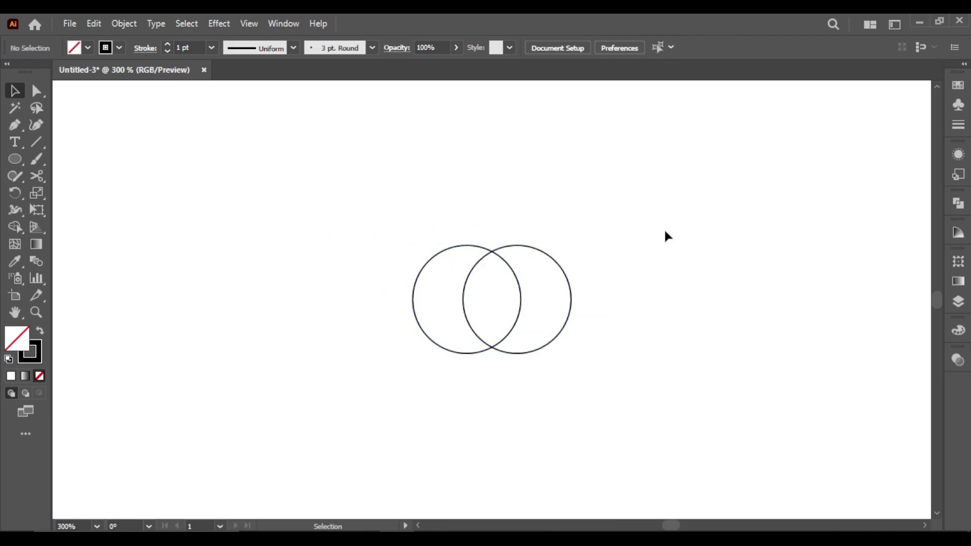
Duplicate the circle pair straight down so the copy overlaps the lower half of the original pair.
click(555, 344)
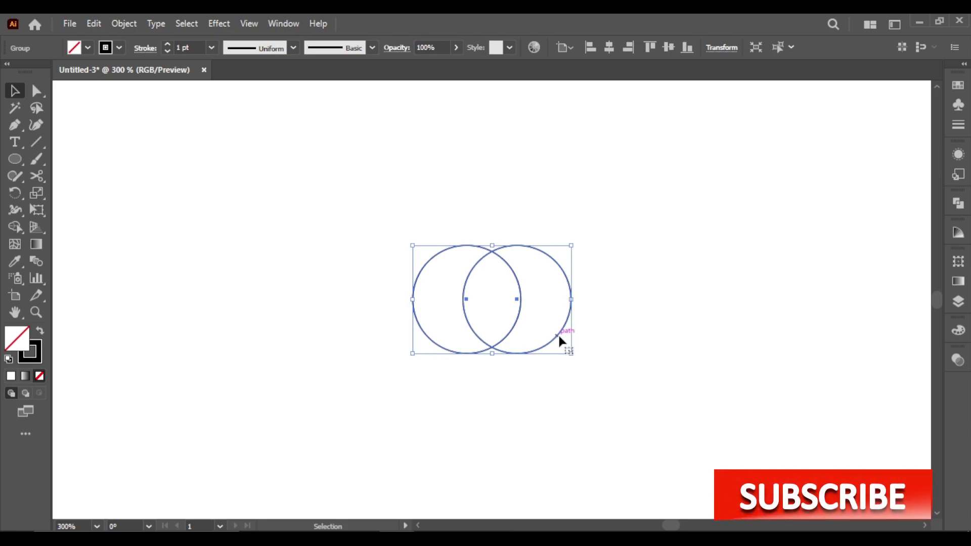
drag(556, 343, 562, 395)
click(636, 365)
Use Shape Builder on the four circles to merge all regions around the lower-centre shield shape into one outer outline.
drag(403, 455, 631, 244)
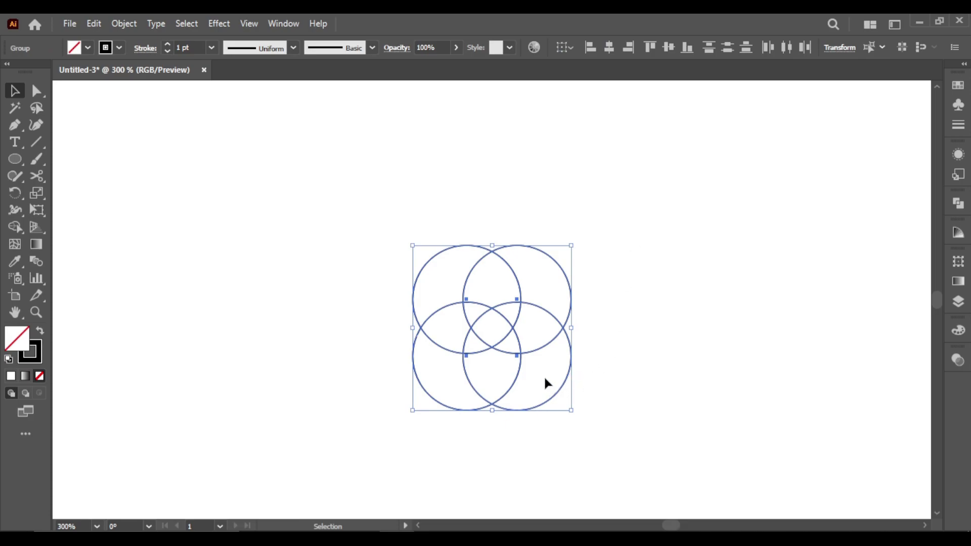
key(z)
drag(518, 373, 624, 219)
drag(472, 305, 510, 299)
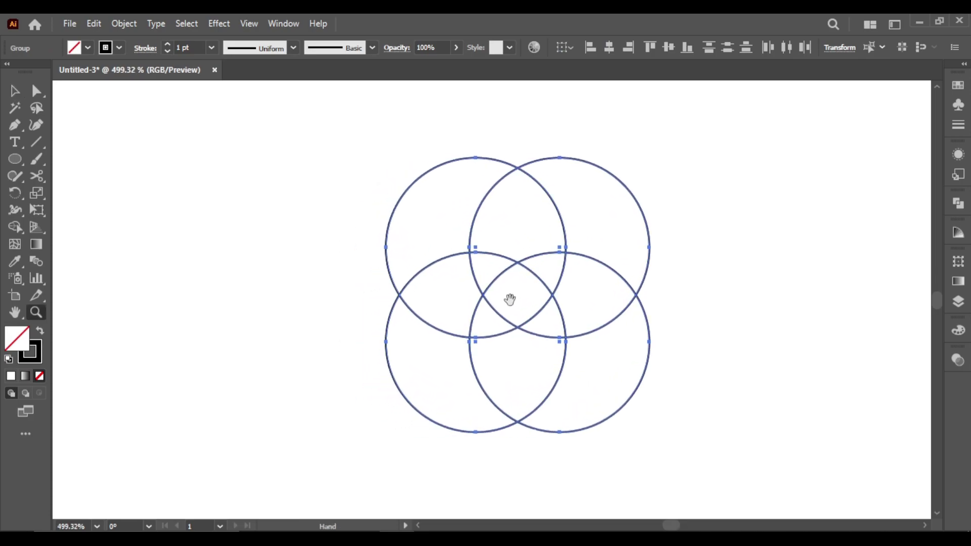
click(15, 228)
drag(434, 259, 447, 355)
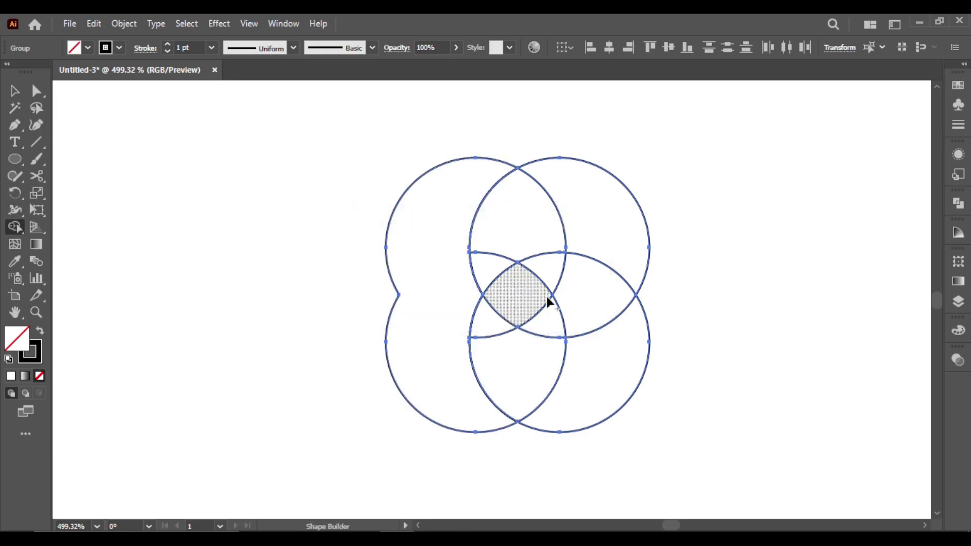
drag(591, 207, 593, 333)
drag(594, 380, 594, 382)
mouse_move(597, 223)
mouse_down()
mouse_move(446, 223)
mouse_move(430, 243)
mouse_up()
drag(440, 286, 583, 284)
drag(542, 311, 472, 321)
click(14, 91)
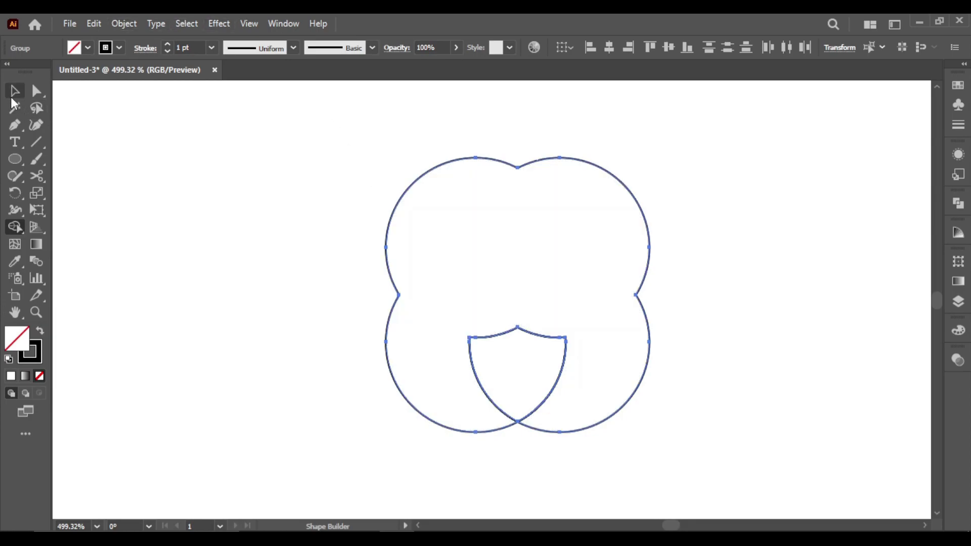
click(225, 241)
Duplicate the shield shape outside the merged outline and delete the original merged artwork.
click(518, 422)
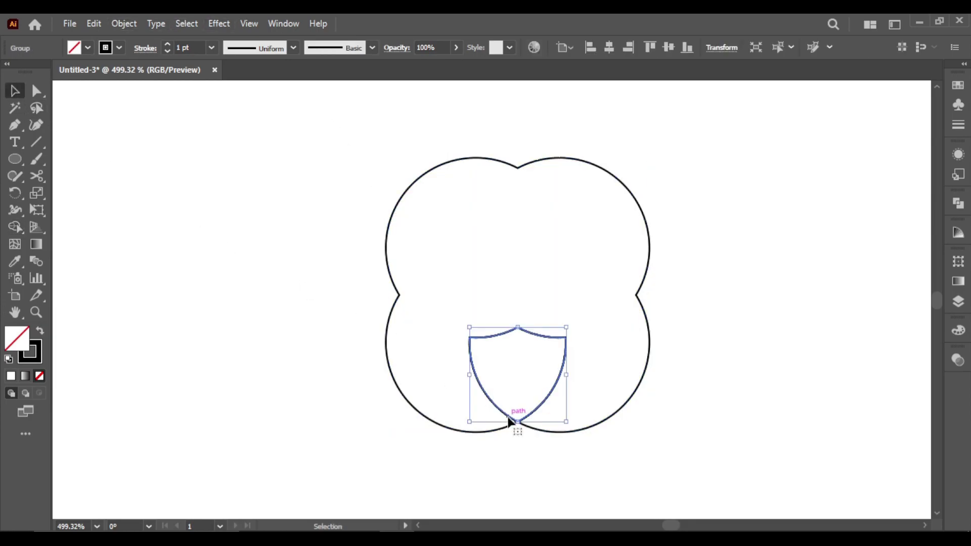
drag(499, 410, 214, 368)
click(397, 454)
click(647, 222)
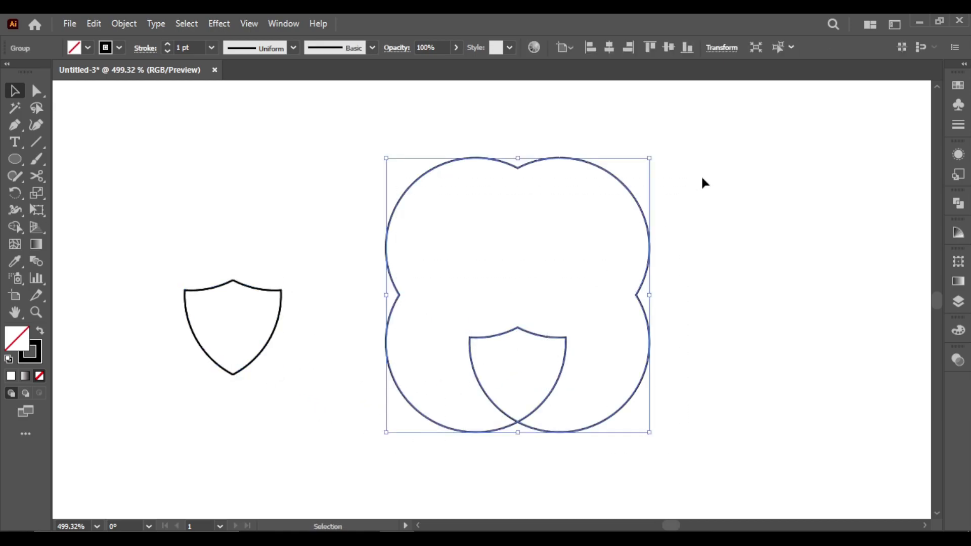
key(Delete)
Move the shield copy to the middle of the canvas and ungroup it.
click(275, 328)
drag(275, 328, 588, 291)
right_click(588, 291)
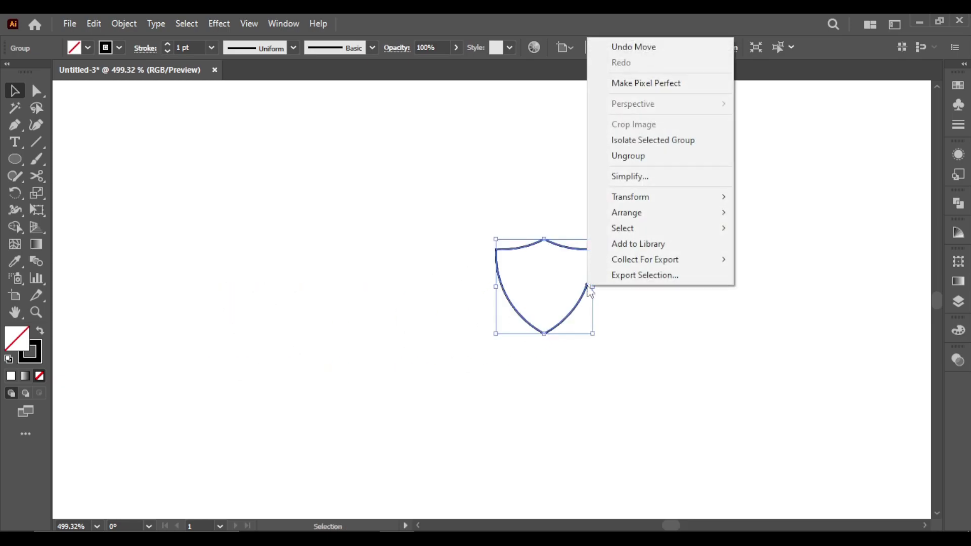
click(633, 158)
click(614, 266)
Pull the upper of the stacked shields away, delete the one left behind, and park the remaining shield clear of the work area.
drag(584, 302, 885, 461)
click(428, 348)
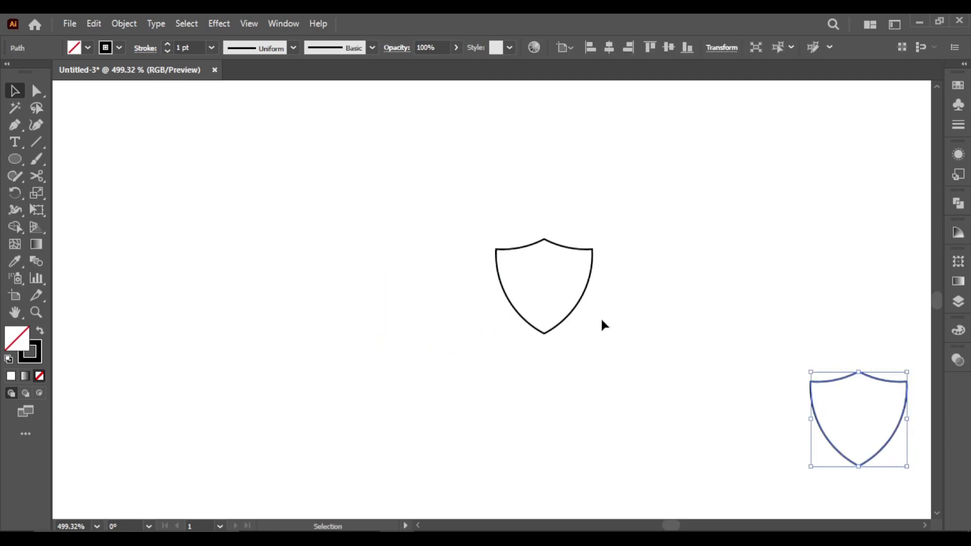
click(569, 311)
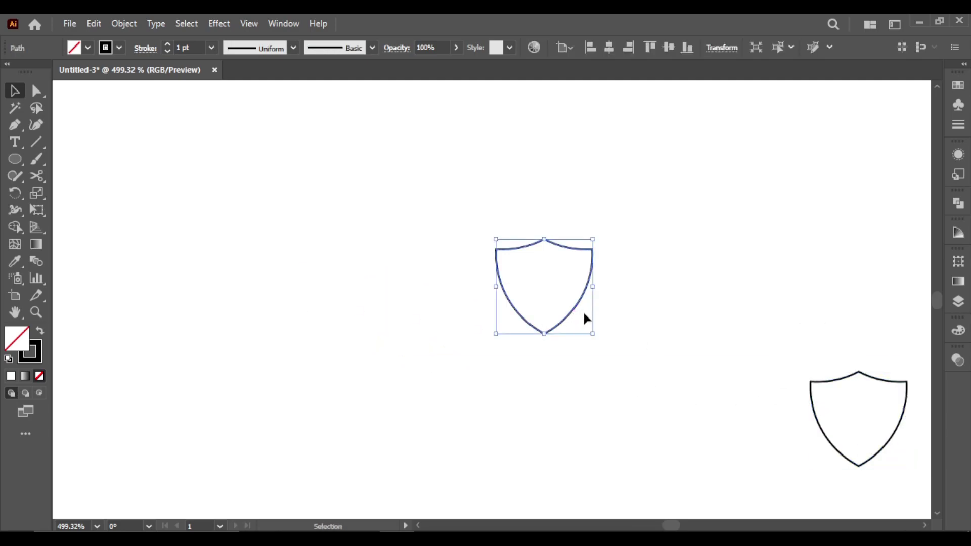
key(Delete)
drag(869, 461, 867, 198)
click(627, 202)
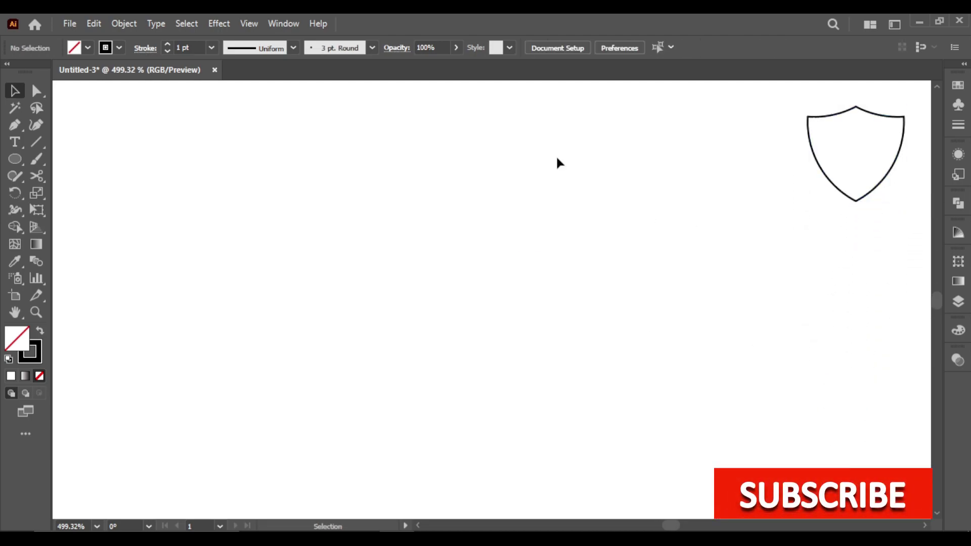
Draw a straight vertical line about 181 px long with the Line Segment tool.
click(35, 142)
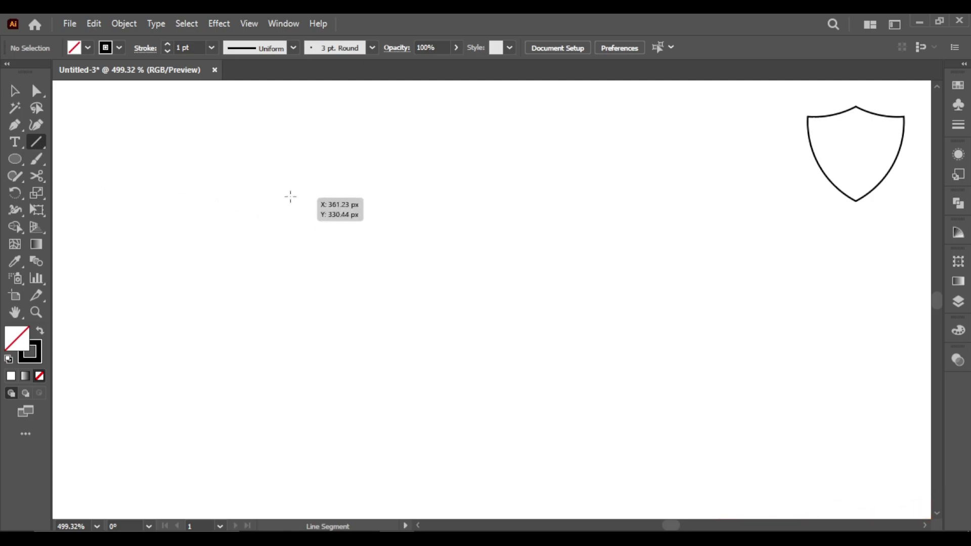
drag(293, 178, 293, 446)
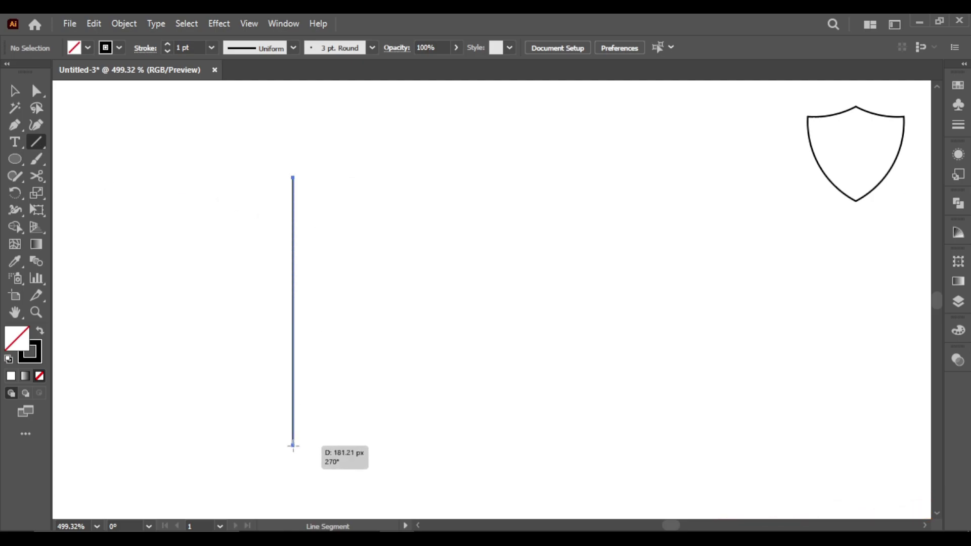
drag(293, 446, 293, 446)
click(14, 90)
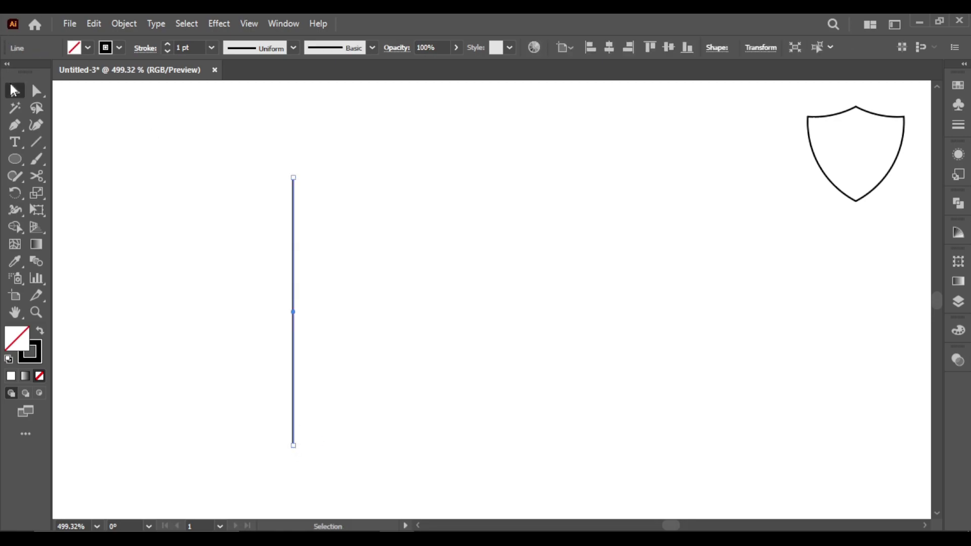
click(383, 253)
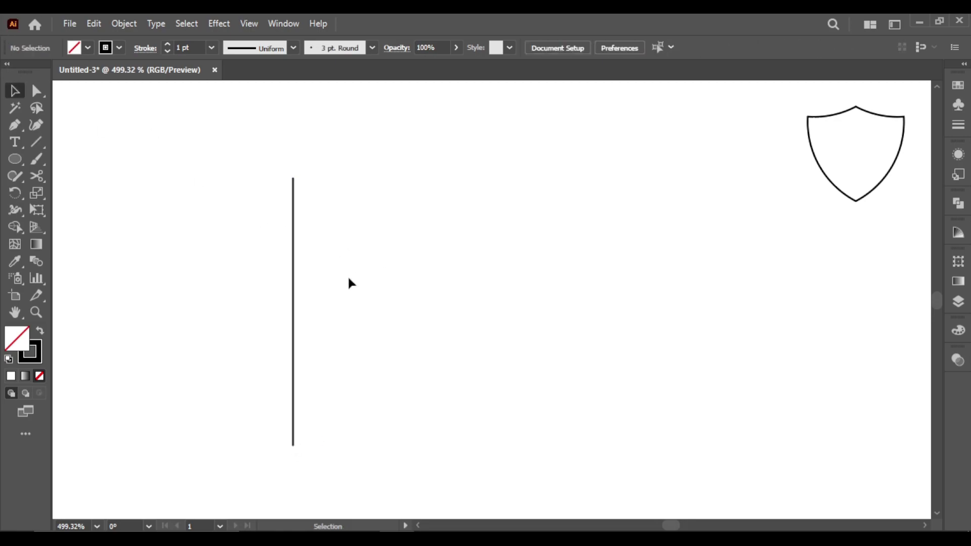
Duplicate the vertical line a short distance sideways and repeat the copy to make twelve evenly spaced lines.
click(294, 316)
drag(297, 302, 313, 304)
key(ctrl+d)
key(ctrl+d)
key(ctrl+d)
key(ctrl+d)
key(ctrl+d)
key(ctrl+d)
key(ctrl+d)
key(ctrl+d)
key(ctrl+d)
key(ctrl+d)
Group the twelve vertical lines and position the group near the middle of the artboard.
click(241, 245)
drag(249, 184, 517, 377)
right_click(421, 303)
click(455, 323)
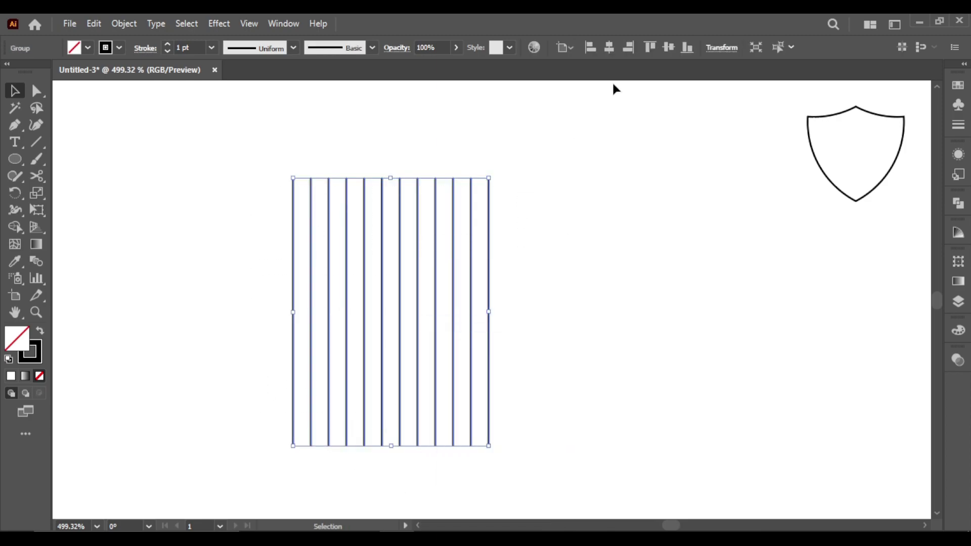
click(608, 47)
click(689, 193)
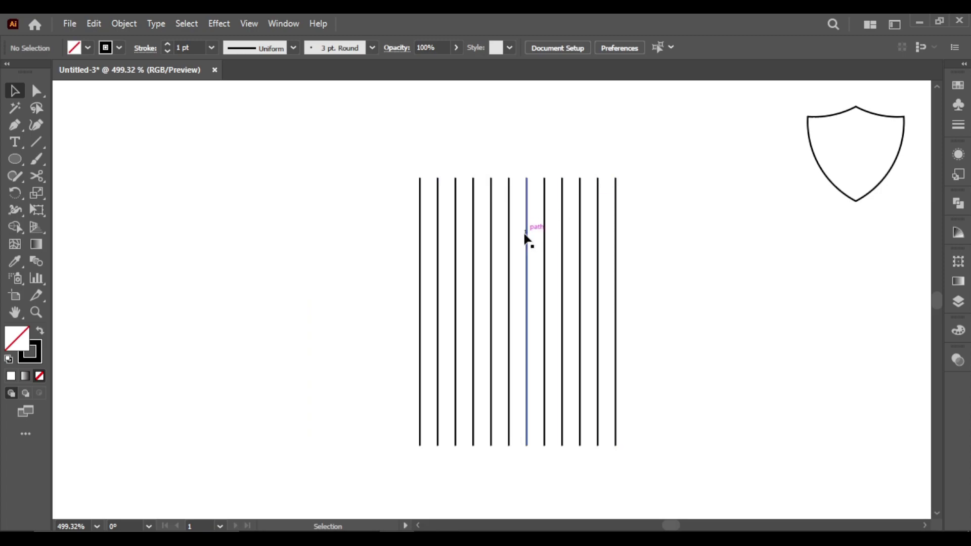
drag(528, 249, 502, 254)
Copy the line group, paste it in place, and rotate the copy 90° to form a square grid.
click(96, 25)
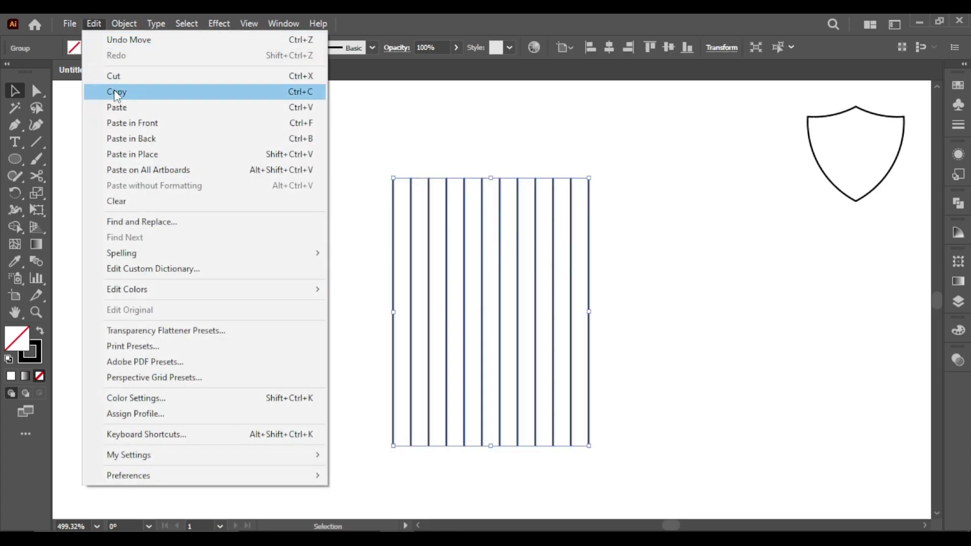
click(117, 94)
click(93, 22)
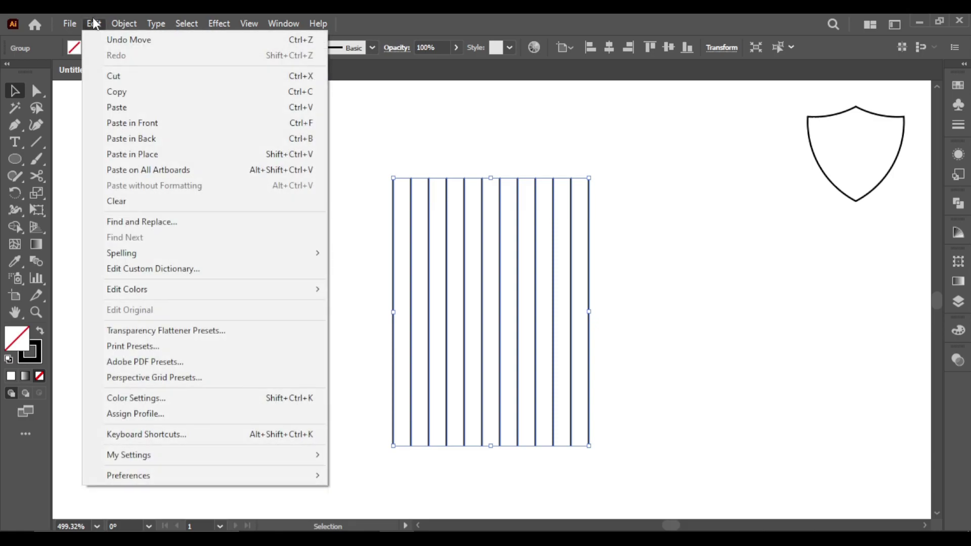
click(150, 155)
drag(390, 170, 357, 410)
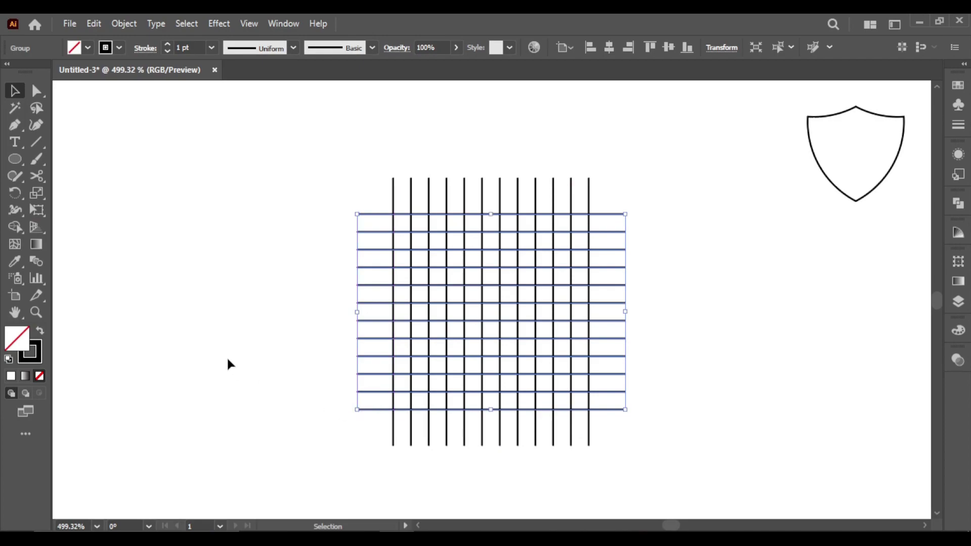
click(227, 364)
Move the shield onto the grid and scale it to span the outermost vertical grid lines.
click(836, 188)
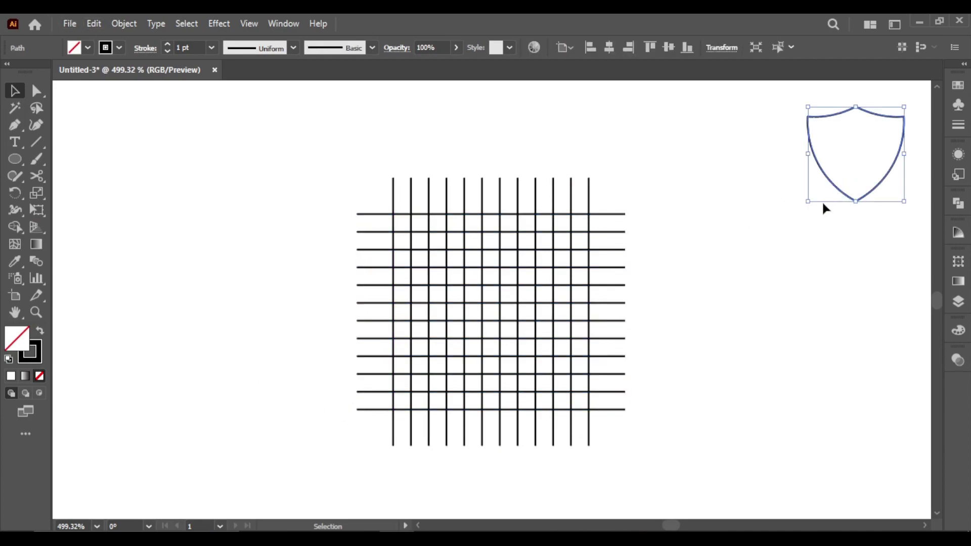
drag(832, 183, 466, 338)
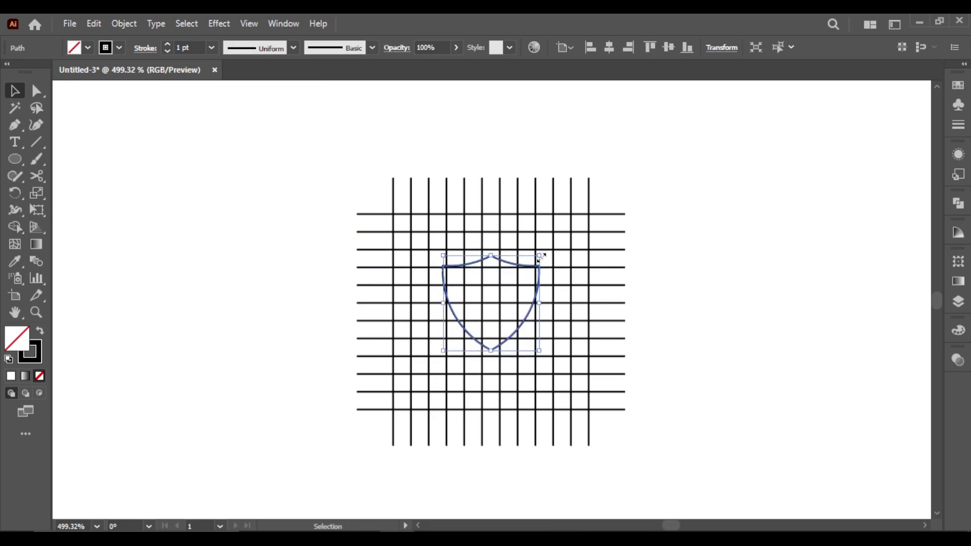
drag(542, 254, 594, 212)
drag(447, 287, 397, 292)
drag(487, 374, 488, 410)
drag(599, 302, 589, 303)
drag(375, 302, 393, 301)
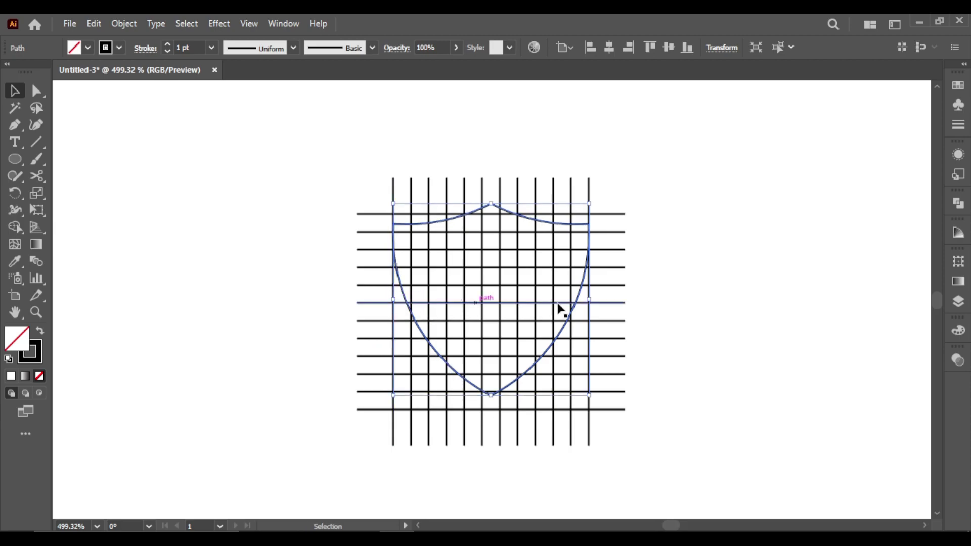
Shift the shield up slightly so its bottom tip sits on the second-lowest horizontal grid line.
click(687, 321)
click(506, 387)
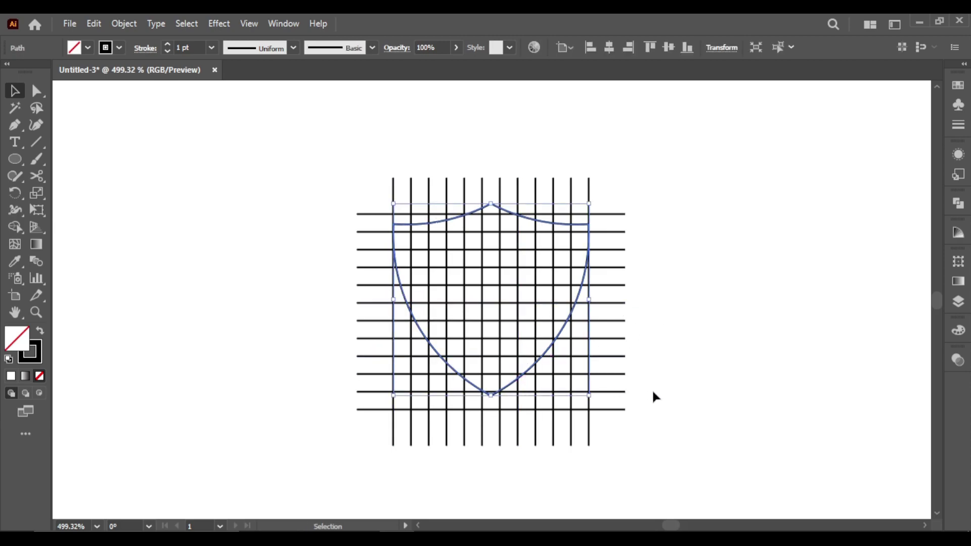
click(652, 389)
click(490, 203)
Paste a copy of the shield in place and scale it down about its centre to sit one grid column inside the original.
click(87, 25)
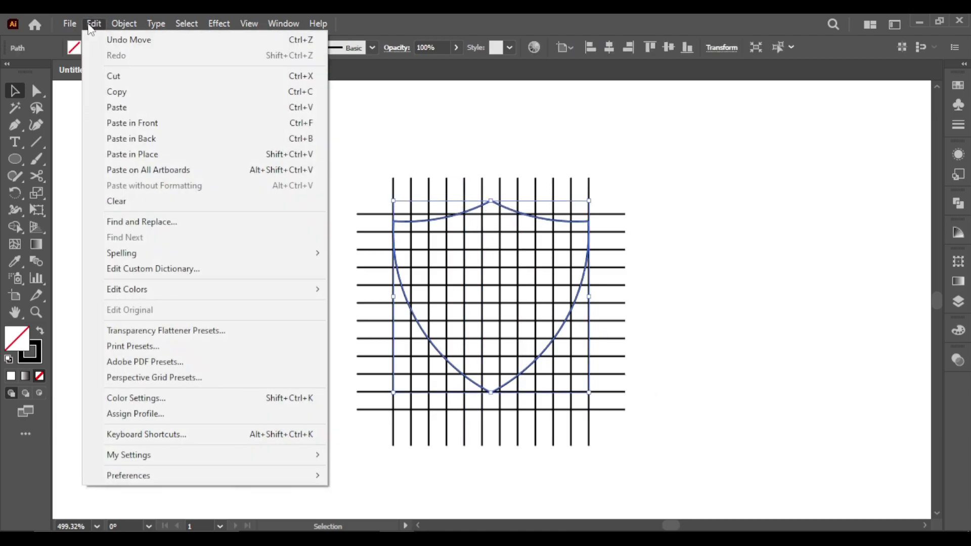
click(118, 92)
click(95, 26)
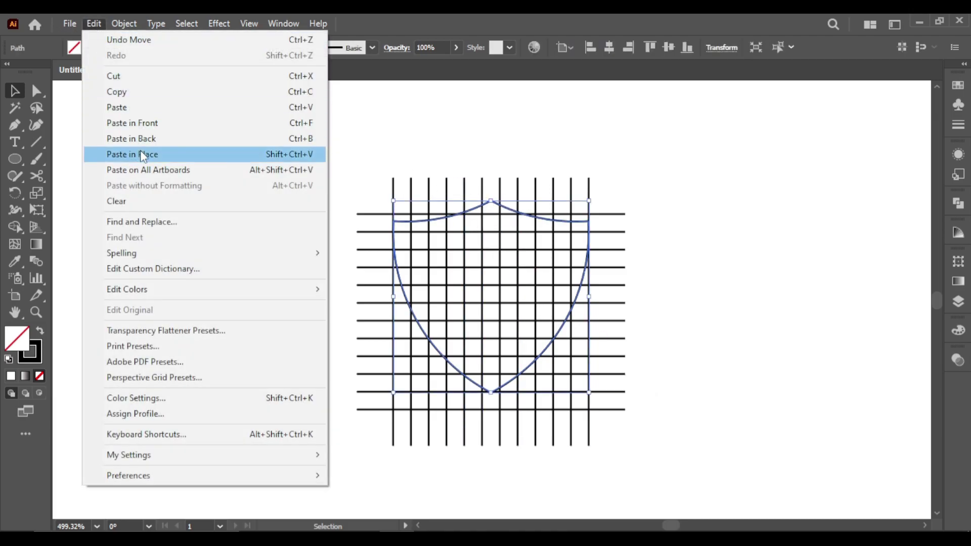
click(151, 159)
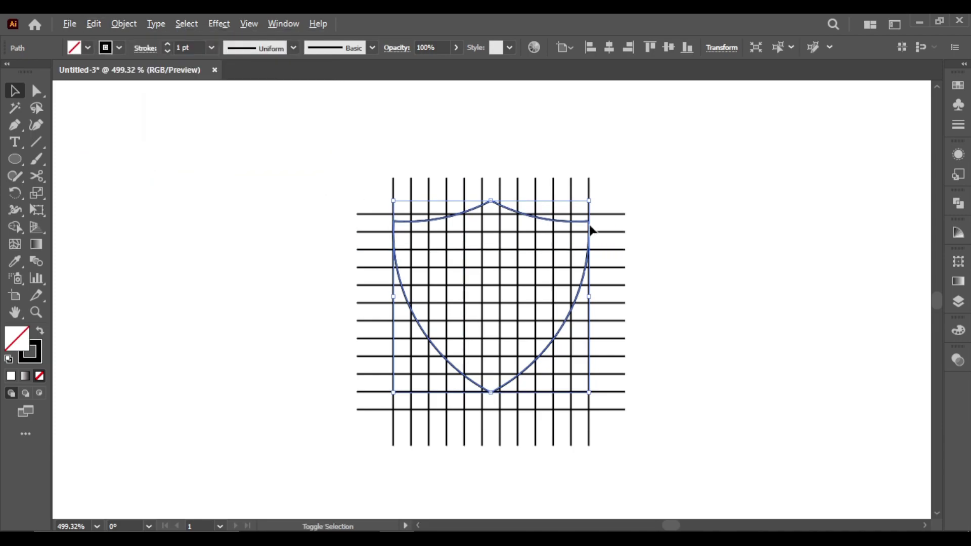
drag(589, 201, 581, 219)
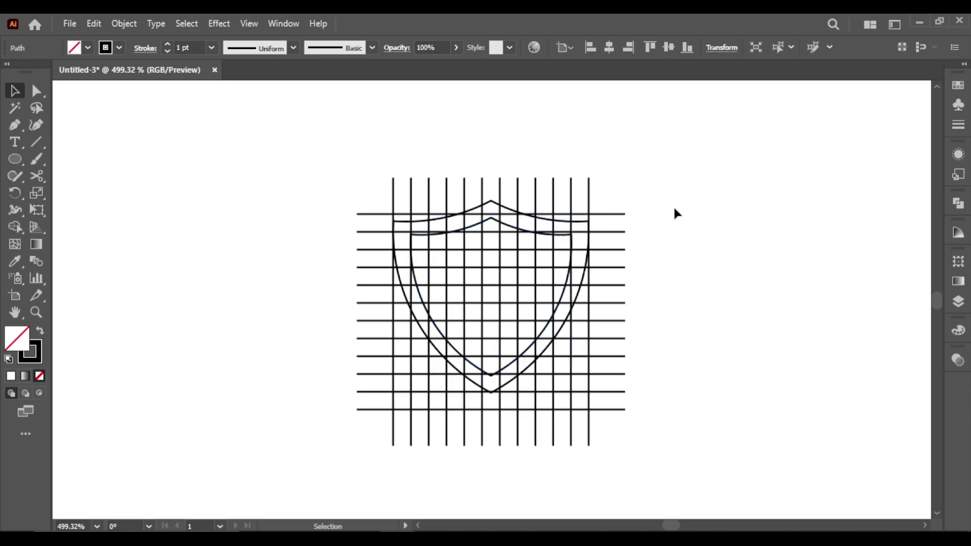
click(665, 205)
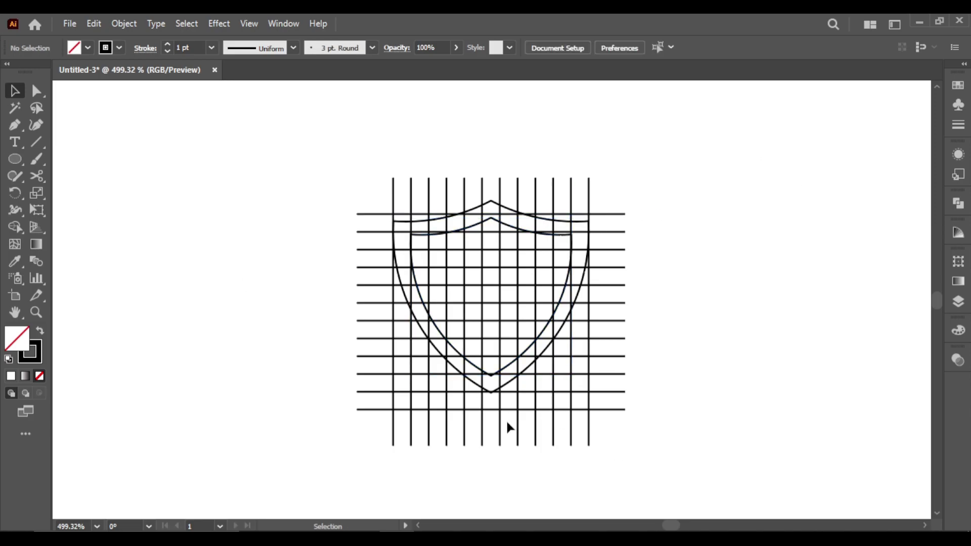
Select the shields and grid, set a black fill, and merge the left band's cells from the upper edge to near the tip with Shape Builder.
key(z)
drag(515, 421, 582, 387)
drag(512, 278, 509, 304)
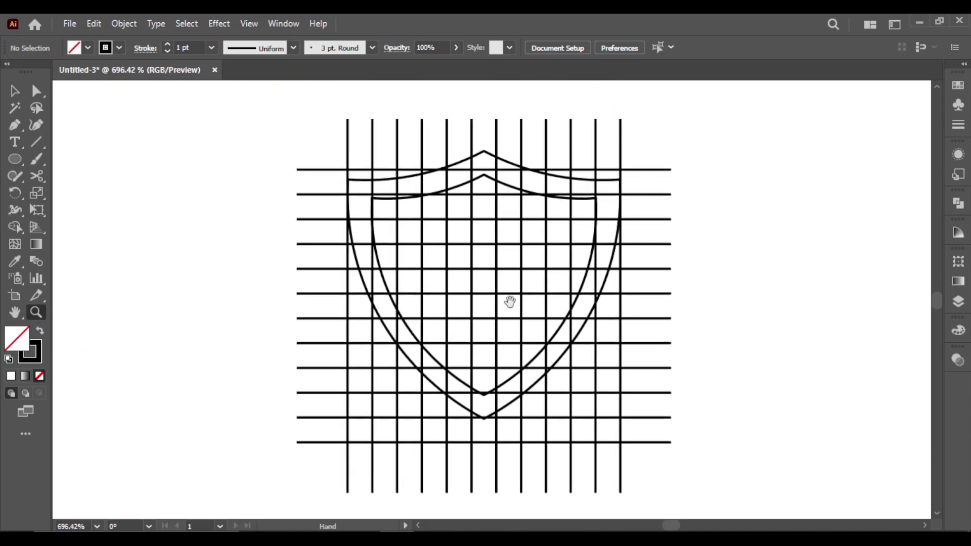
click(17, 91)
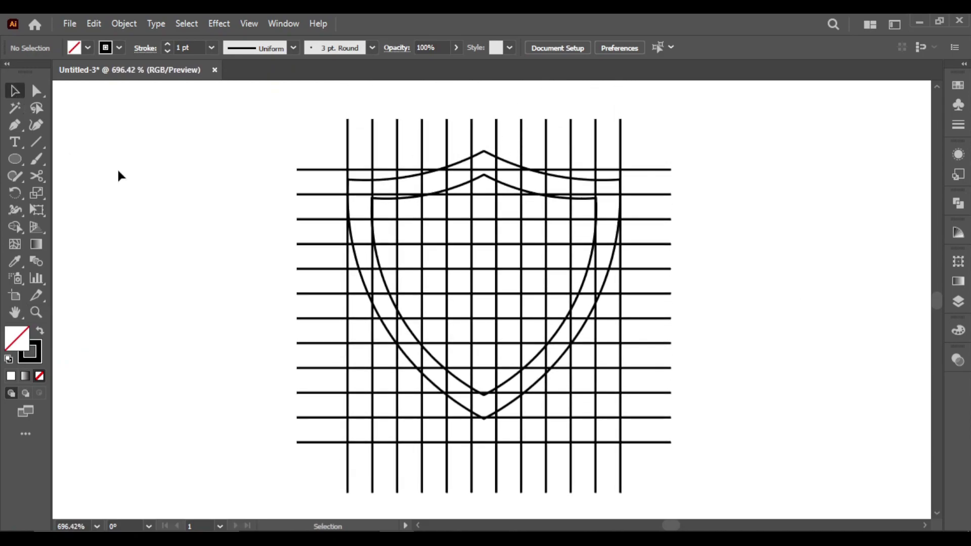
drag(222, 150, 627, 393)
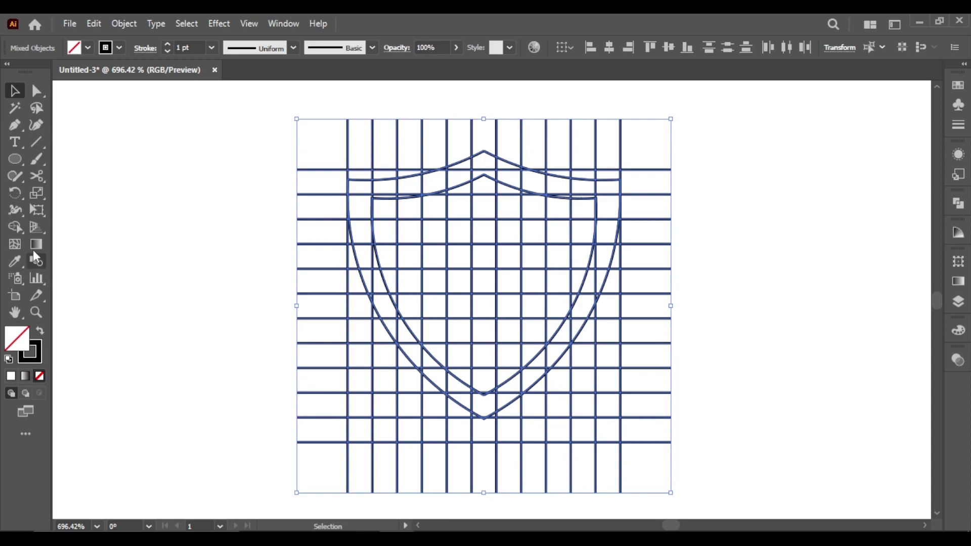
click(16, 229)
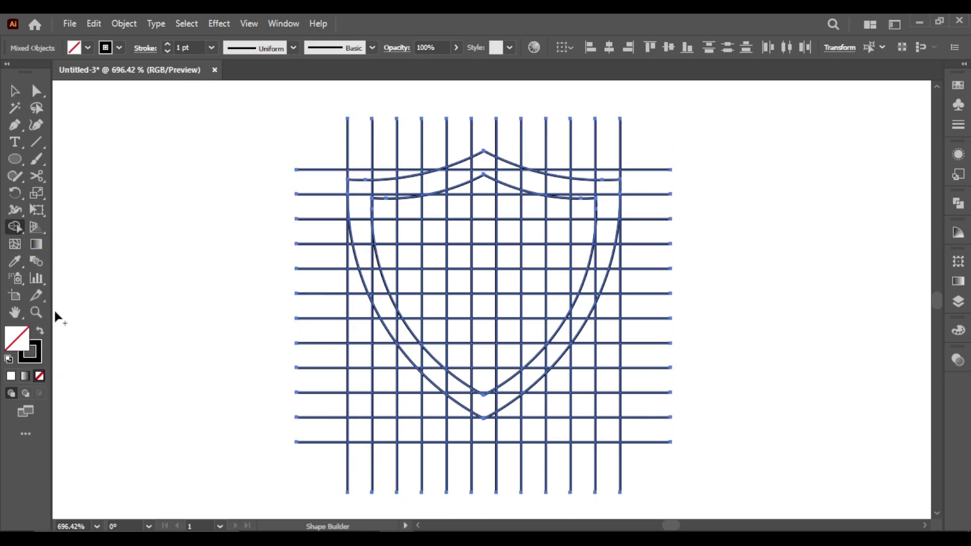
click(41, 334)
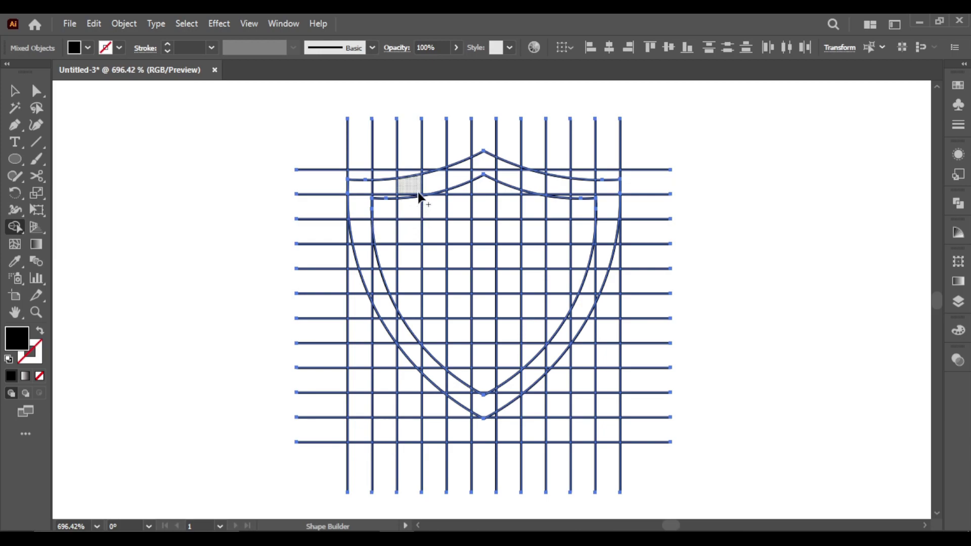
mouse_move(435, 186)
mouse_down()
mouse_move(369, 191)
mouse_move(359, 213)
mouse_move(362, 250)
mouse_move(400, 338)
mouse_up()
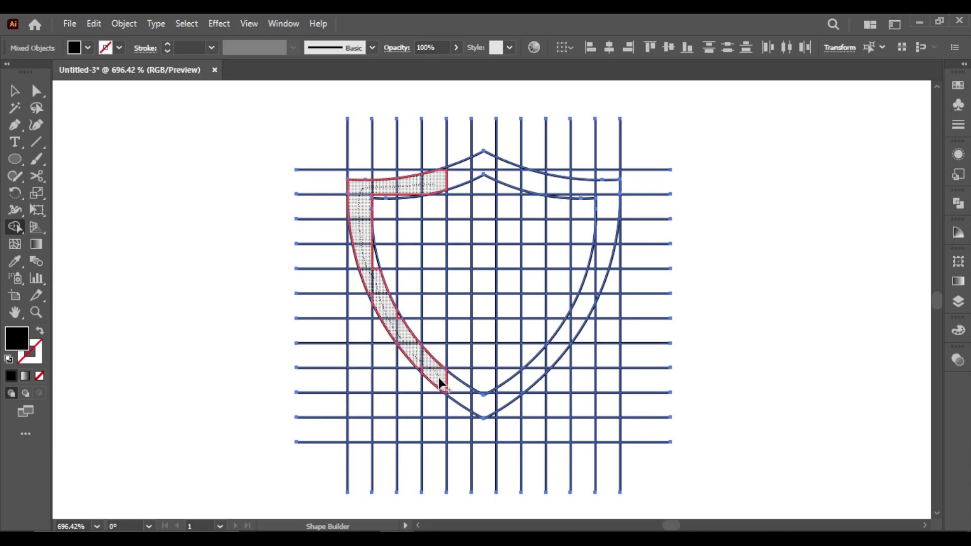
drag(439, 382, 440, 382)
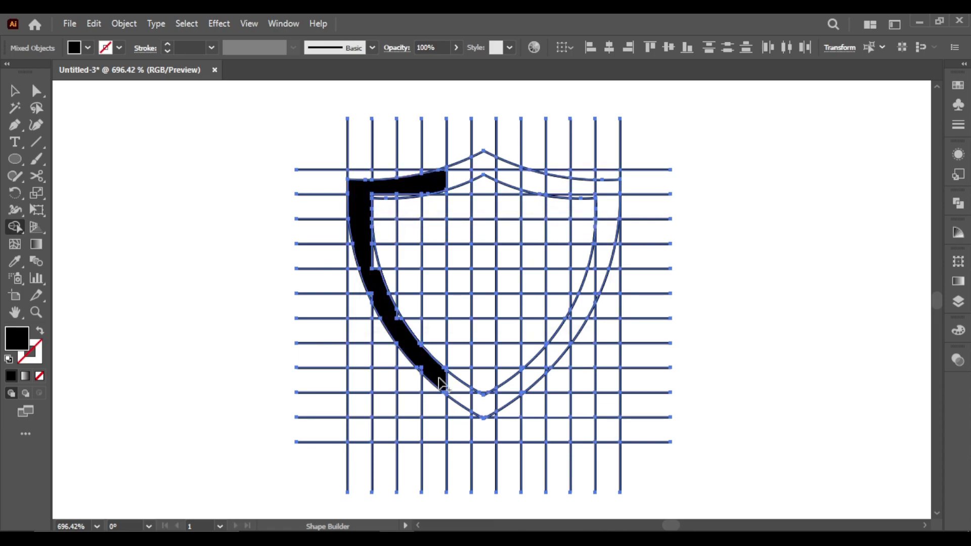
Extend the black left band by one grid column at both ends with vertical stubs to form a C, and fill its inner gap.
mouse_move(424, 190)
mouse_down()
mouse_move(451, 185)
mouse_move(468, 166)
mouse_up()
mouse_move(441, 387)
mouse_down()
mouse_move(466, 403)
mouse_move(463, 364)
mouse_up()
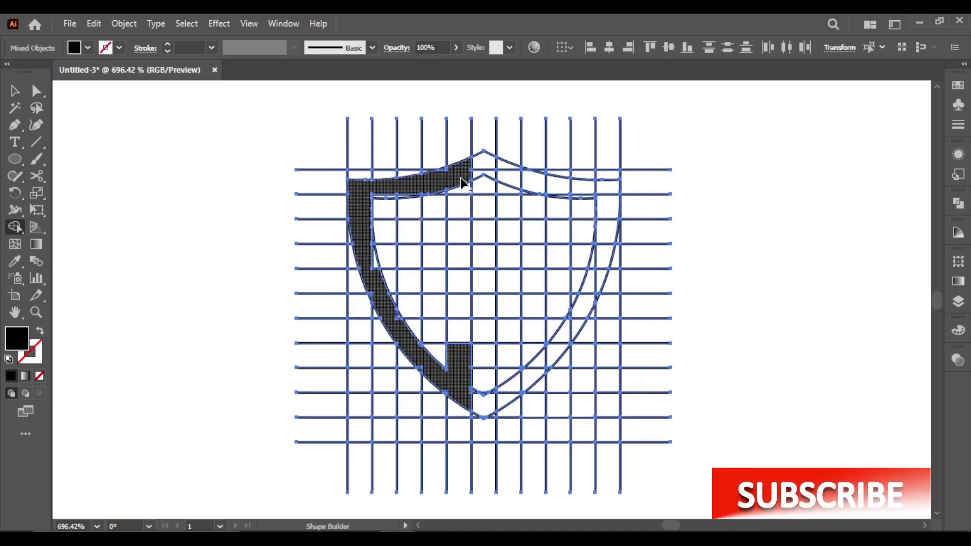
drag(462, 190, 460, 208)
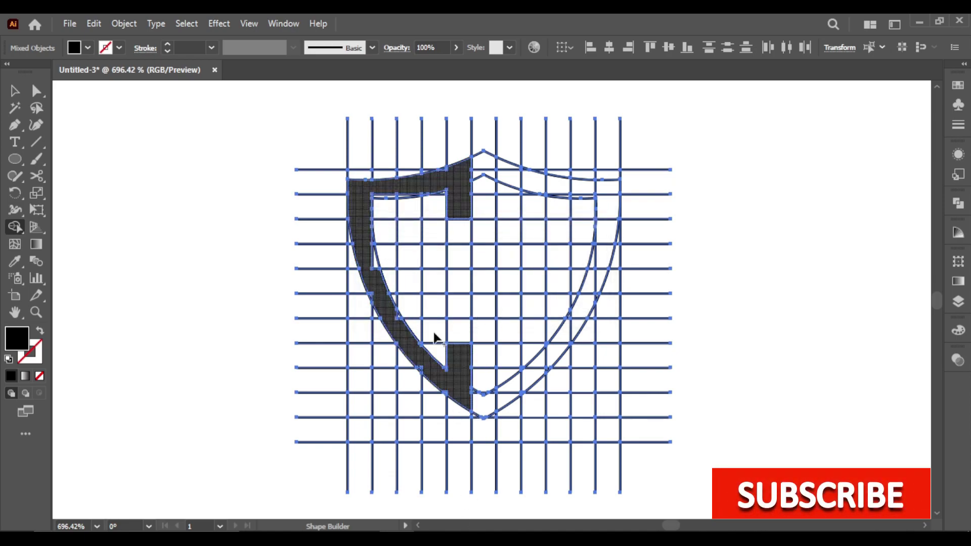
drag(363, 255, 379, 273)
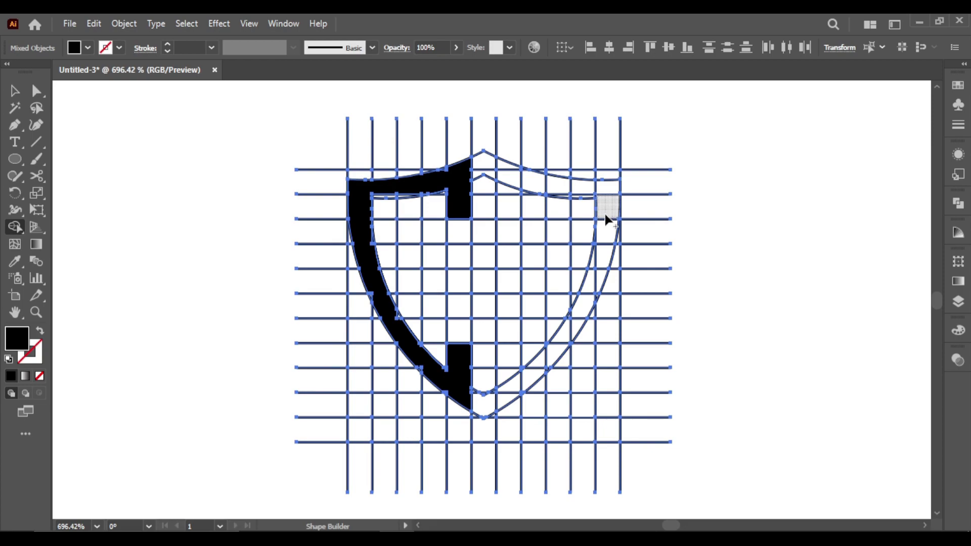
Merge the cells on the right half into an angular S with a vertical stem, a horizontal middle bar and the lower shield band.
drag(605, 187, 556, 187)
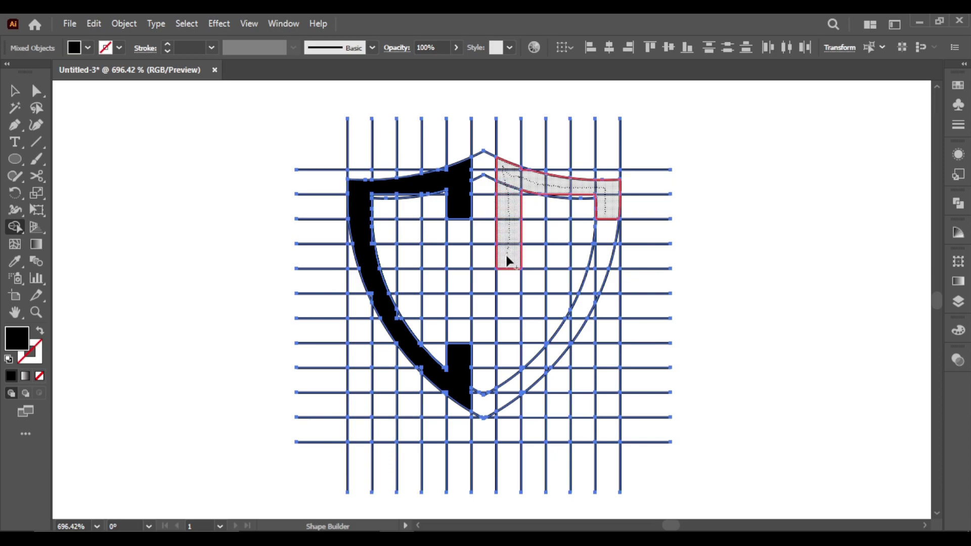
mouse_move(508, 284)
mouse_down()
mouse_move(600, 275)
mouse_move(565, 336)
mouse_move(501, 398)
mouse_move(503, 354)
mouse_up()
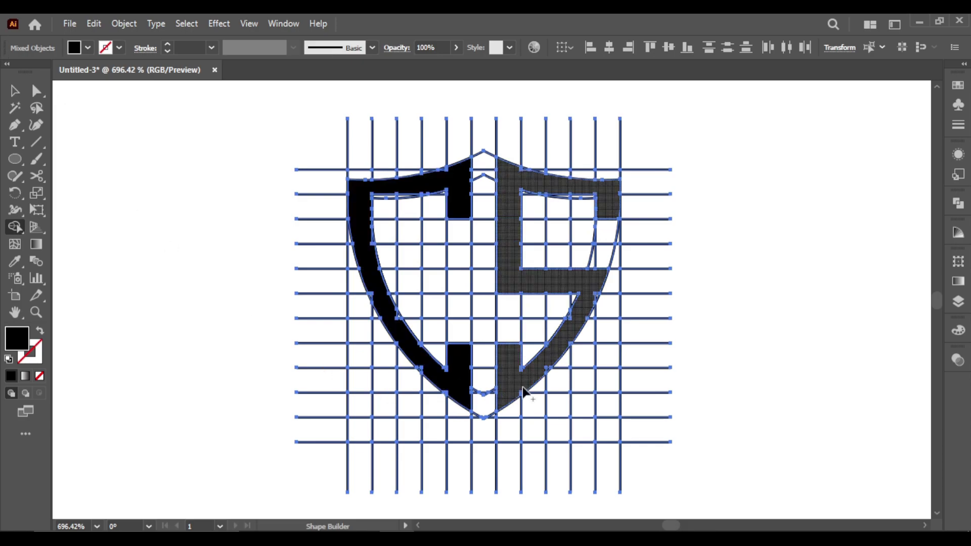
Merge the leftover slivers along the curved edges into the black C and S shapes with Shape Builder.
key(z)
click(551, 367)
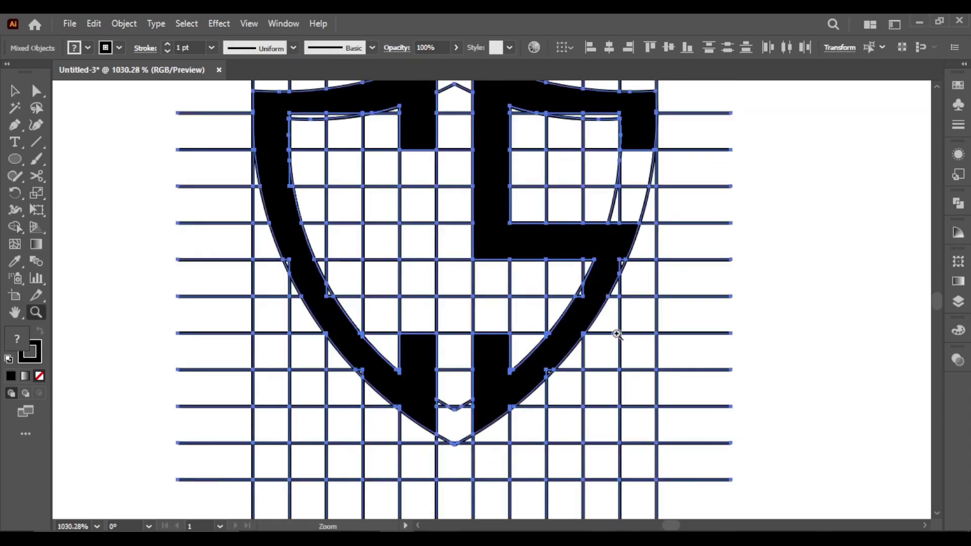
drag(550, 277, 561, 316)
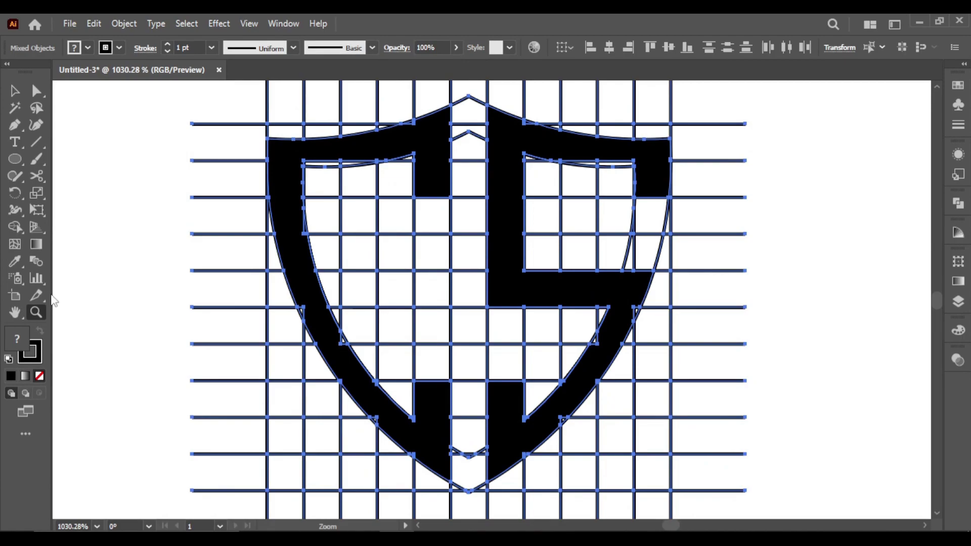
click(15, 227)
click(595, 345)
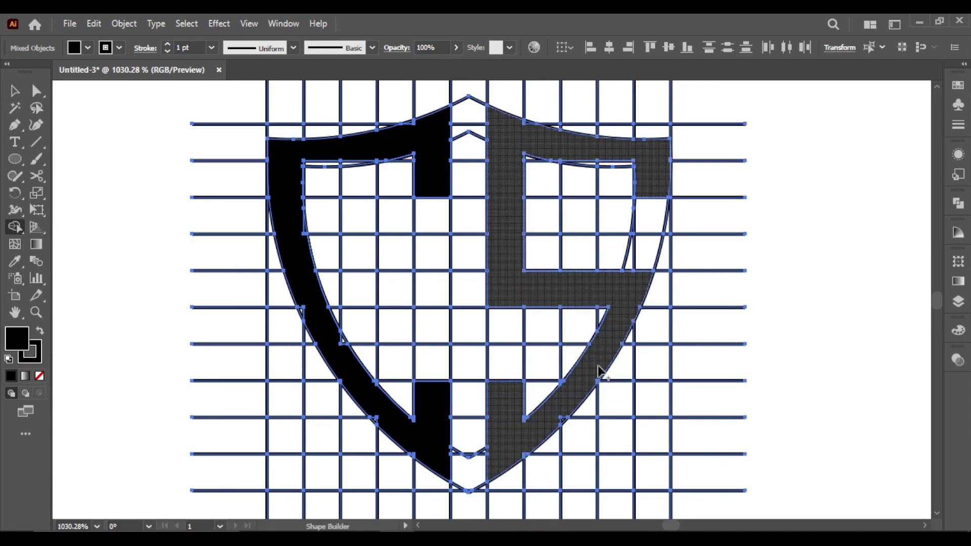
click(562, 420)
click(526, 458)
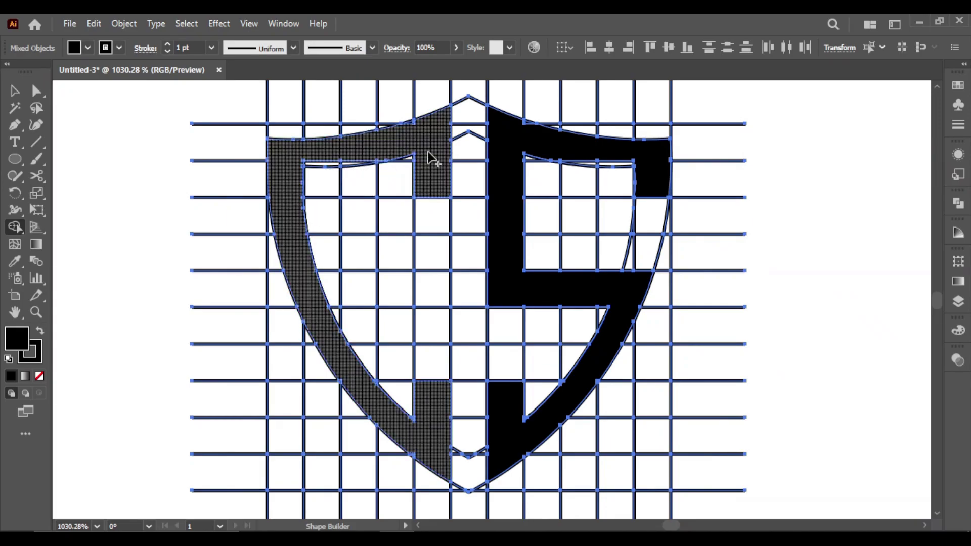
drag(306, 298, 425, 463)
mouse_move(581, 396)
mouse_down()
mouse_move(600, 387)
mouse_move(548, 421)
mouse_move(600, 297)
mouse_up()
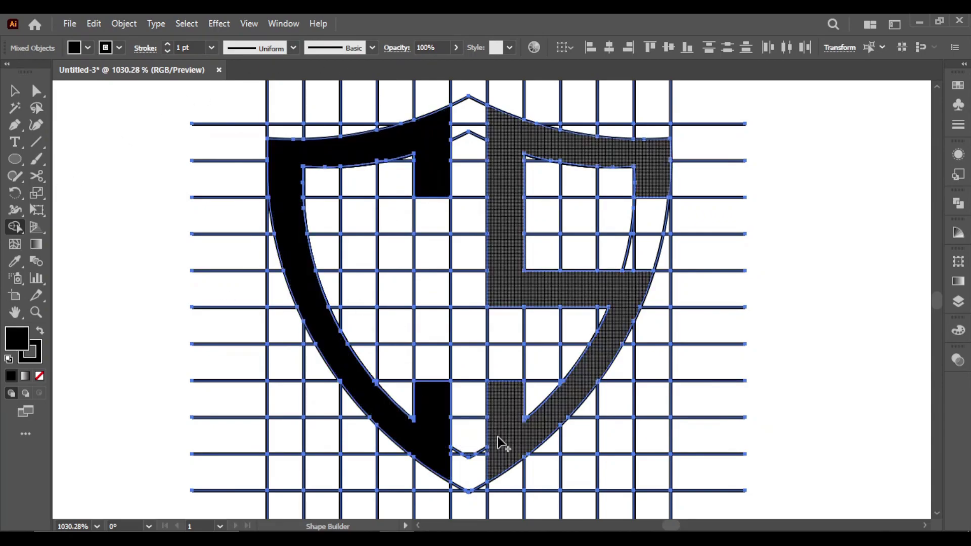
mouse_move(501, 445)
mouse_down()
mouse_move(502, 379)
mouse_move(653, 217)
mouse_up()
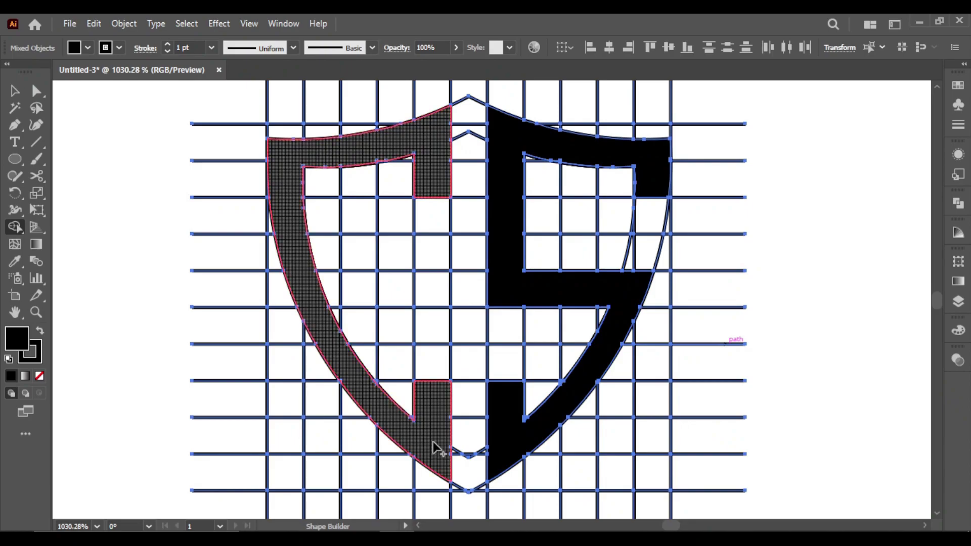
Ungroup the C shape from the horizontal grid lines.
key(z)
drag(557, 375, 475, 390)
key(ctrl+a)
drag(563, 426, 536, 406)
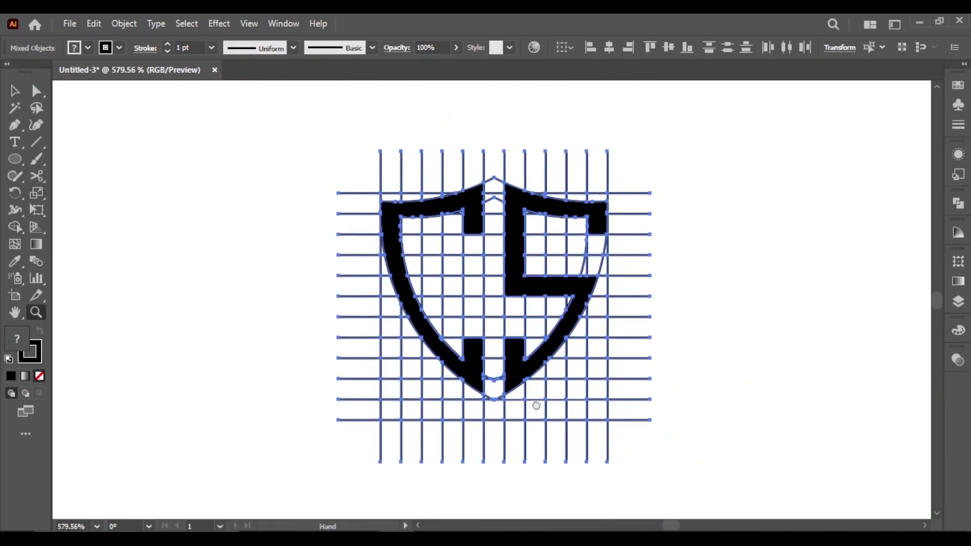
click(16, 92)
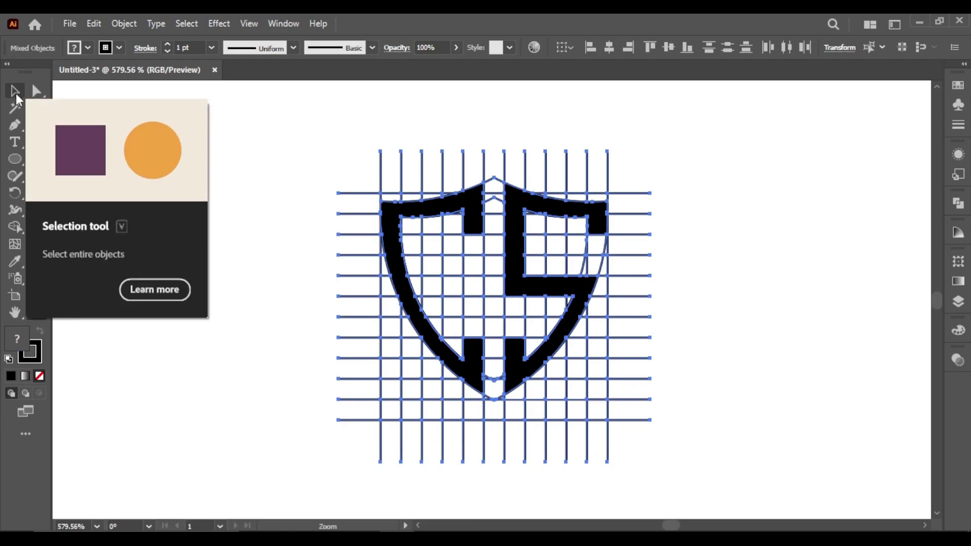
click(260, 232)
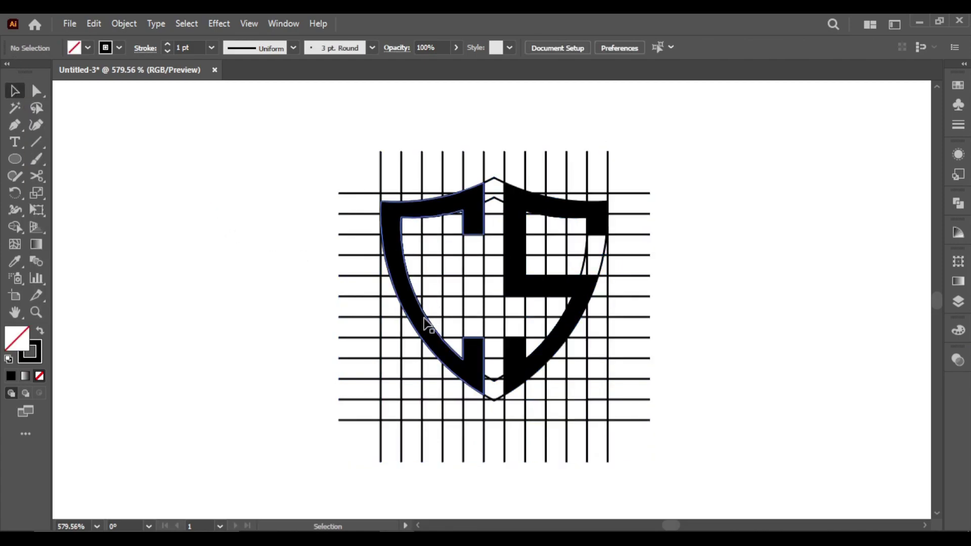
click(417, 313)
right_click(425, 318)
click(471, 189)
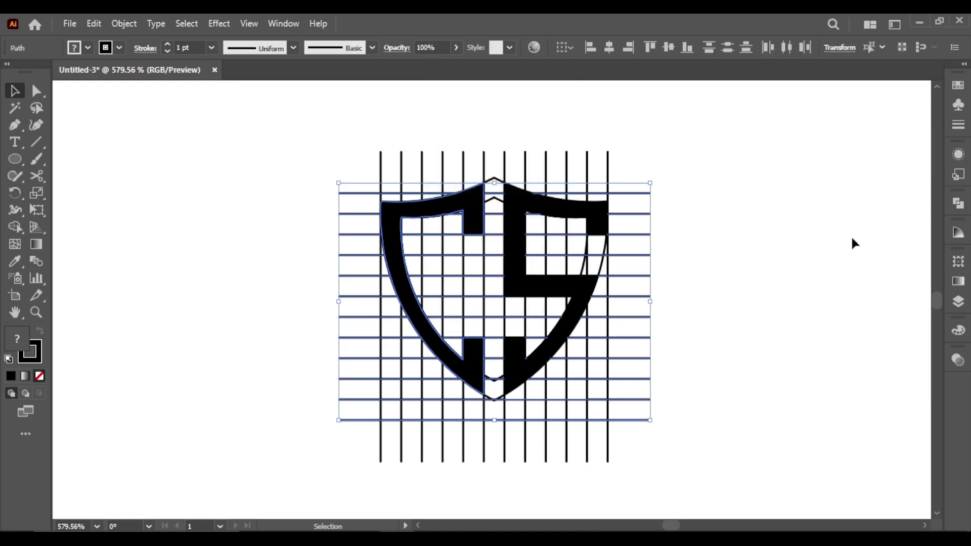
Ungroup the S shape from the vertical grid lines.
click(851, 237)
click(569, 290)
right_click(569, 290)
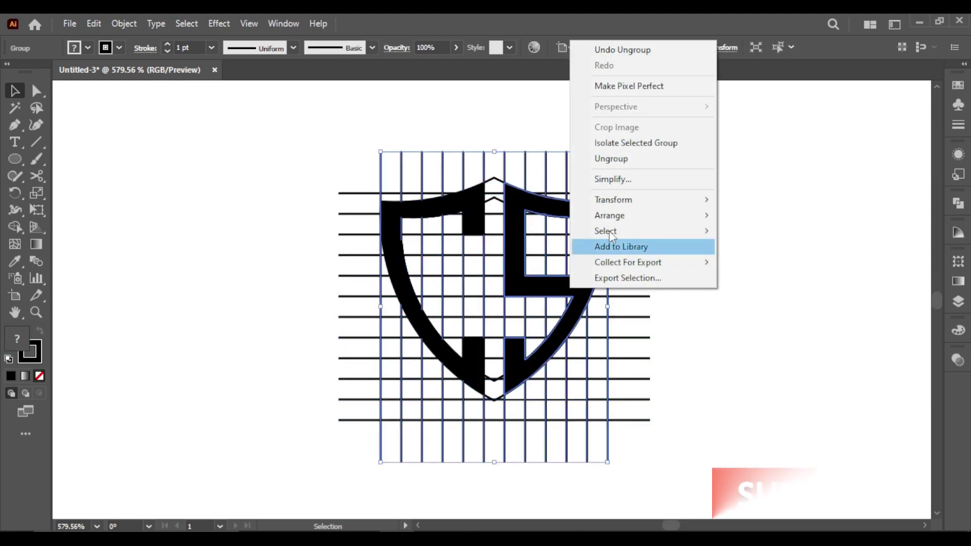
click(612, 158)
click(756, 220)
Group the C and S shapes together and move them off the grid to the empty area on its right.
click(574, 299)
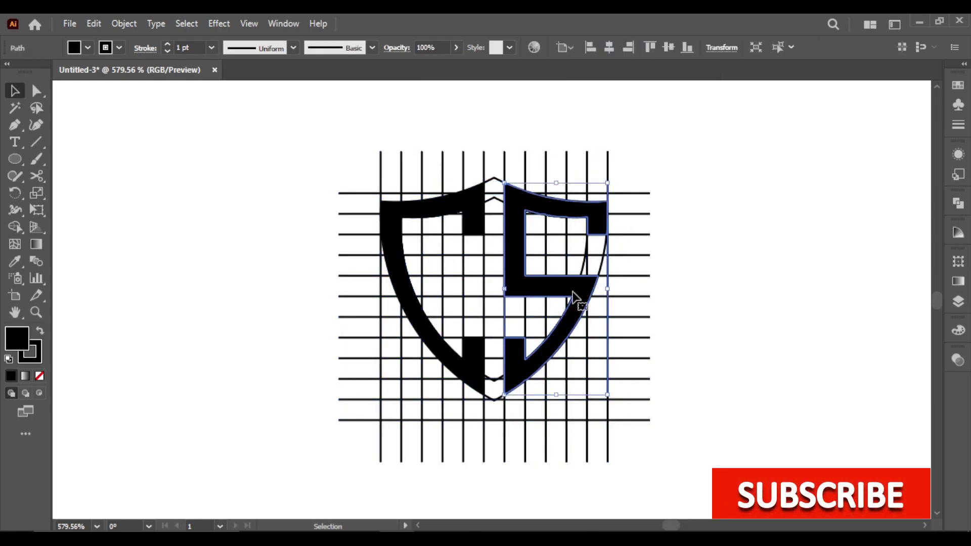
shift+click(473, 217)
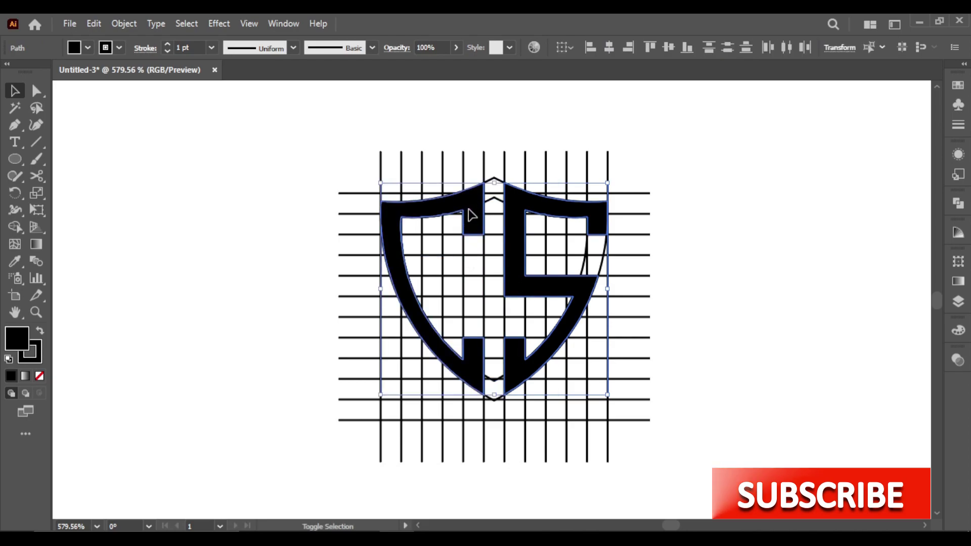
right_click(471, 214)
click(504, 296)
drag(466, 218, 804, 182)
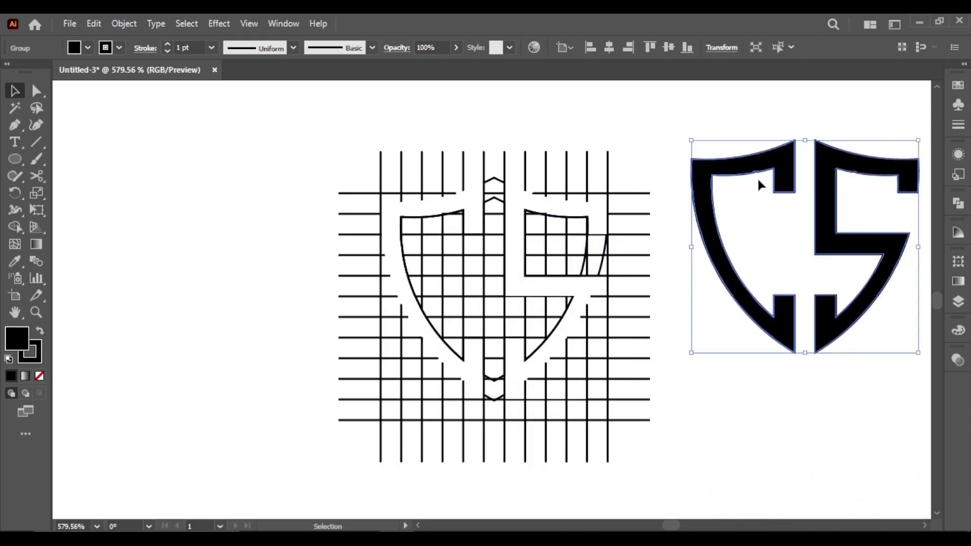
Remove the leftover grid and shield lines and move the CS group back to the centre of the canvas.
click(627, 129)
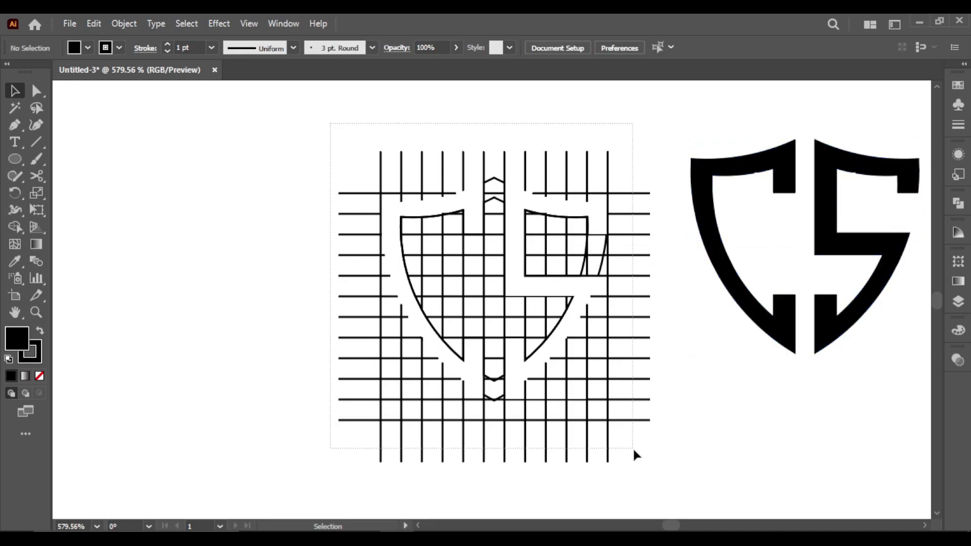
key(ctrl+alt+2)
key(ctrl+3)
drag(752, 318, 419, 370)
Set the CS group's stroke weight to 4 pt and expand its fill and stroke.
click(168, 45)
click(168, 45)
click(168, 45)
click(124, 24)
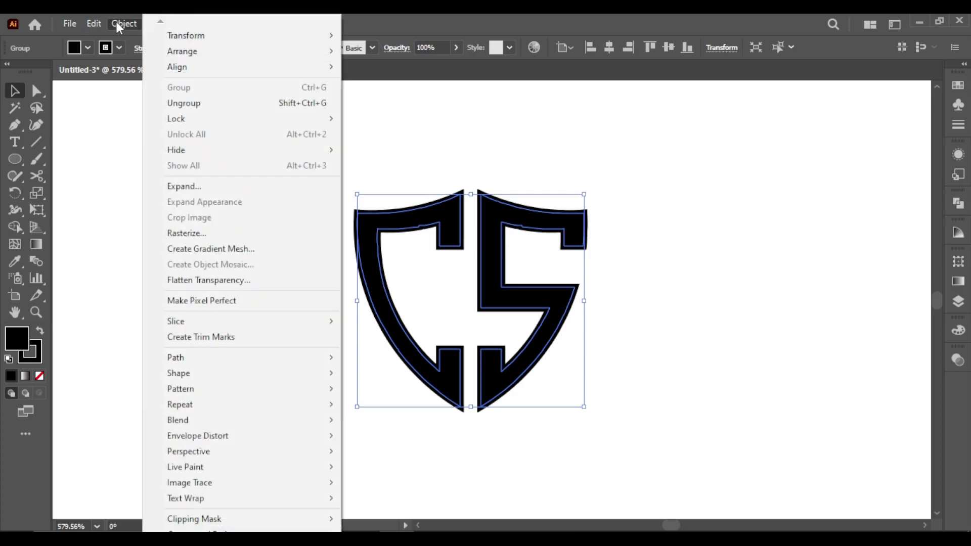
click(175, 187)
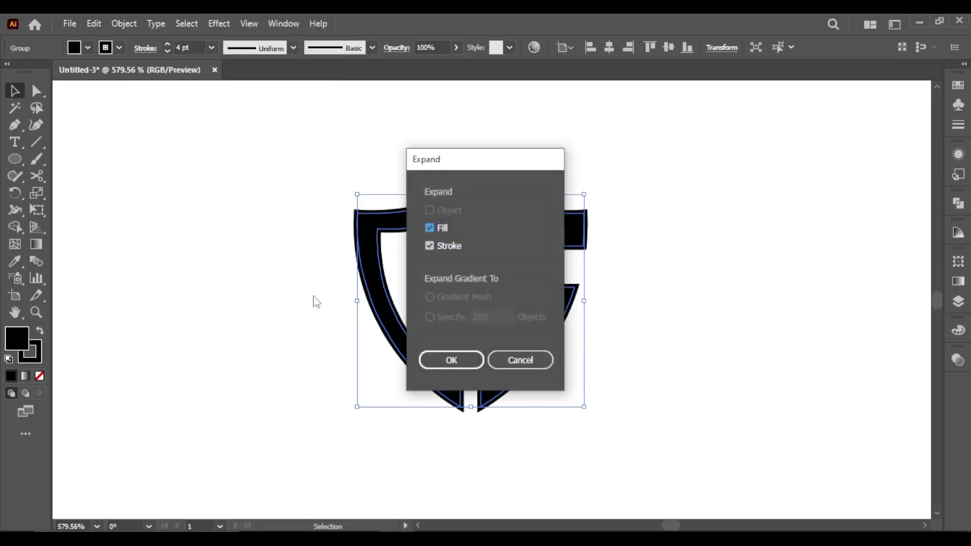
click(448, 359)
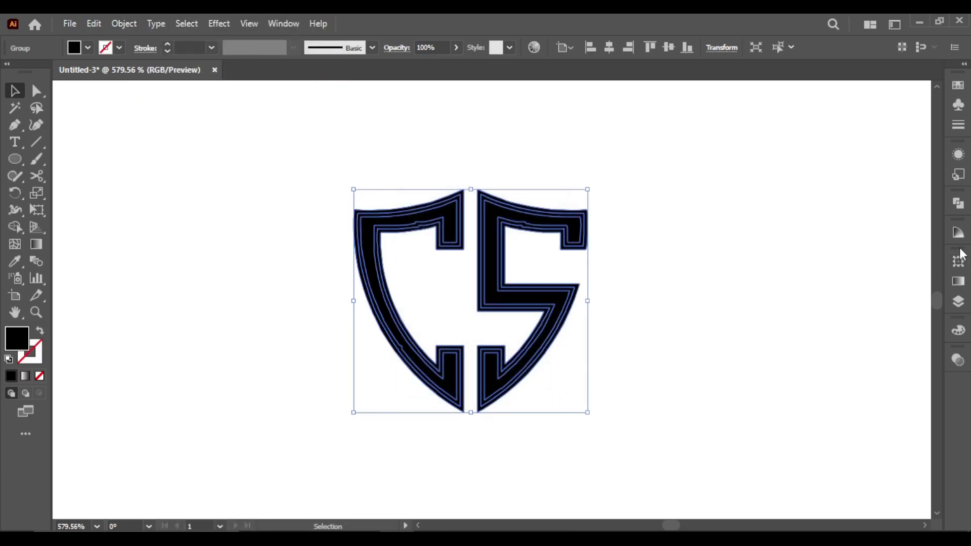
Unite the expanded CS pieces with Pathfinder and shift the logo slightly to the right.
click(959, 204)
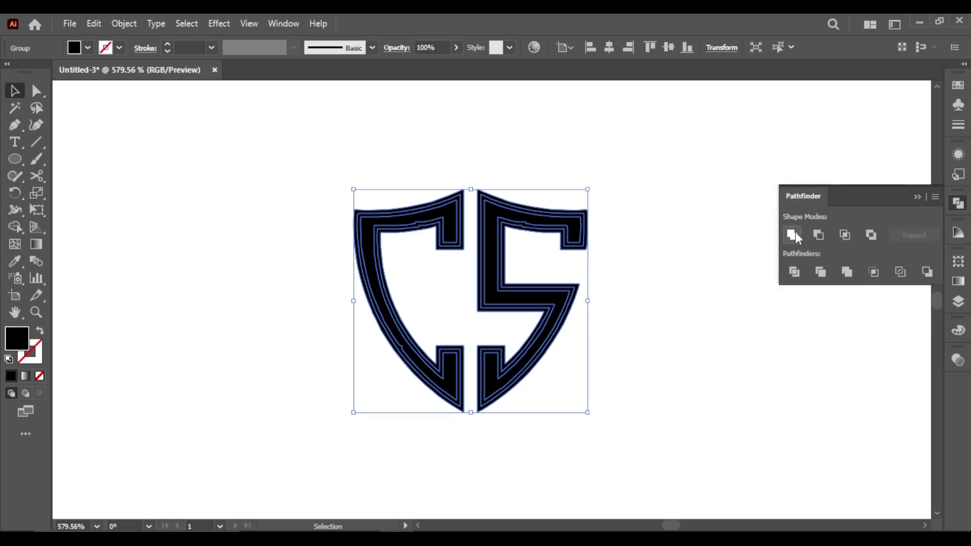
click(792, 235)
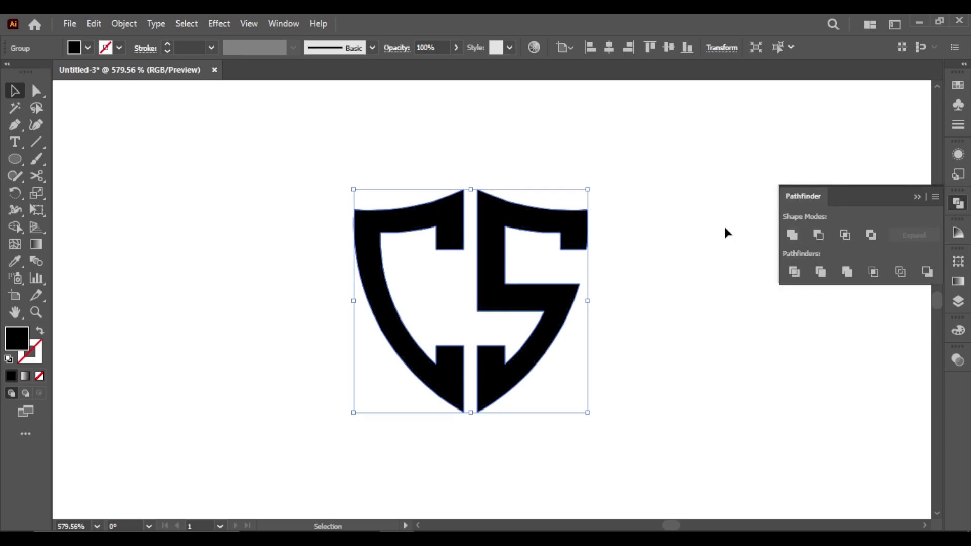
click(915, 197)
click(748, 214)
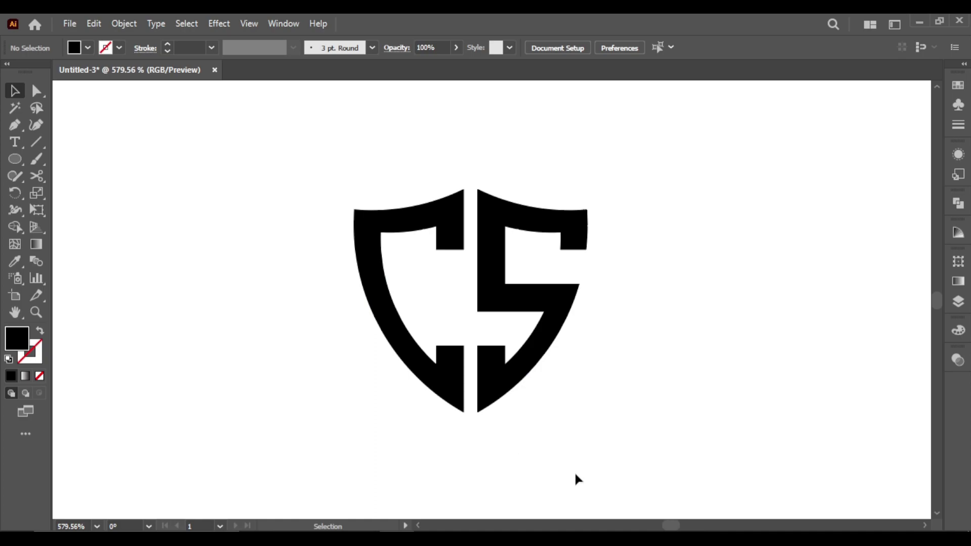
drag(498, 396, 506, 396)
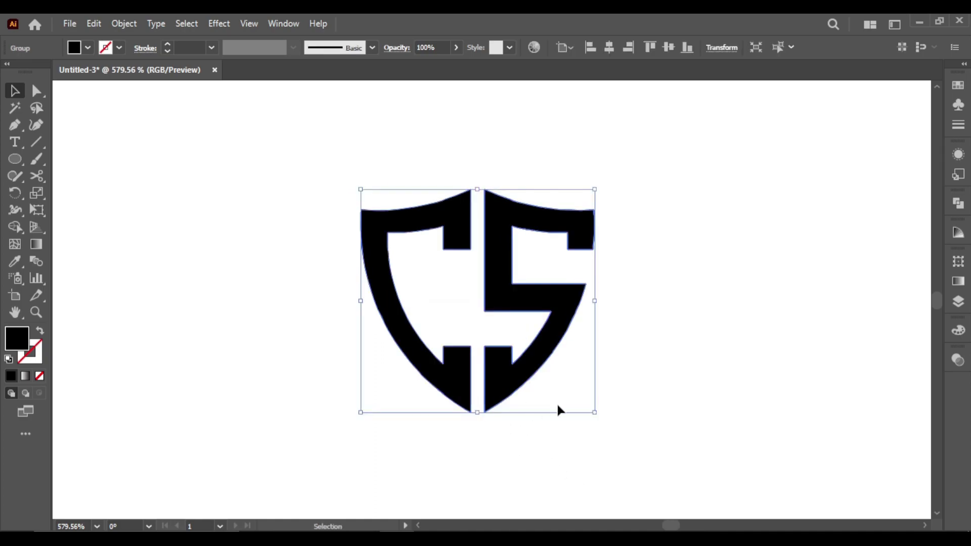
click(618, 449)
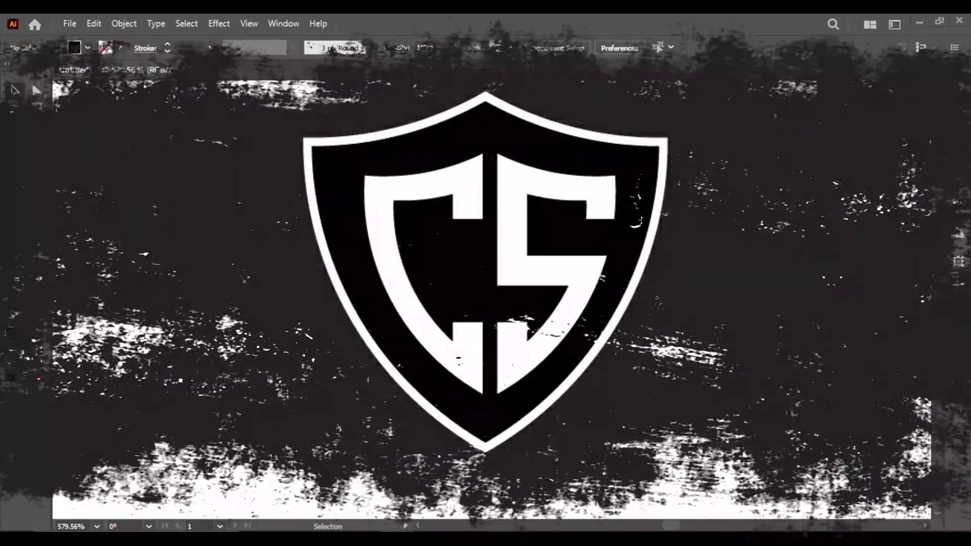